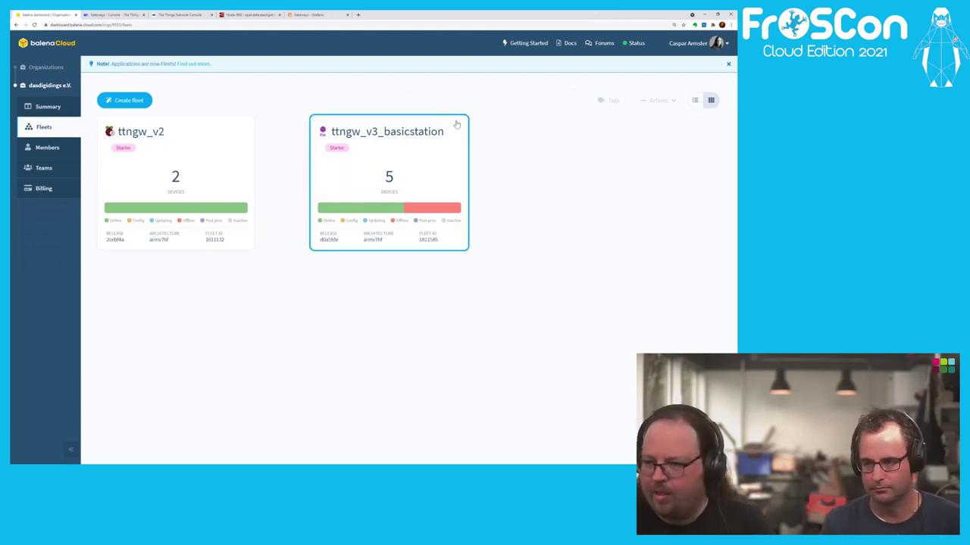
# Open the dasdigidings GitHub page in a new browser tab, open its basicstation repository and enlarge the page
pyautogui.click(358, 15)
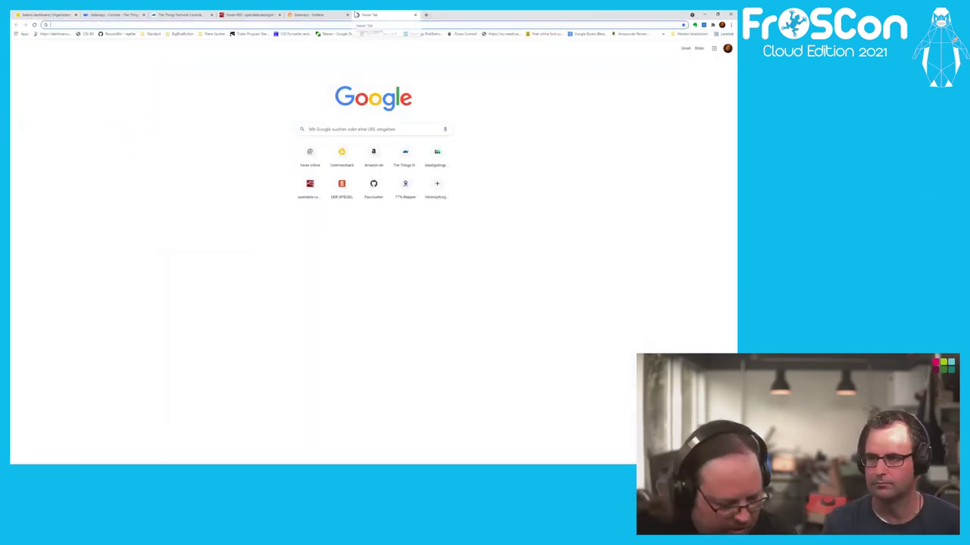
pyautogui.write('git')
pyautogui.press('Return')
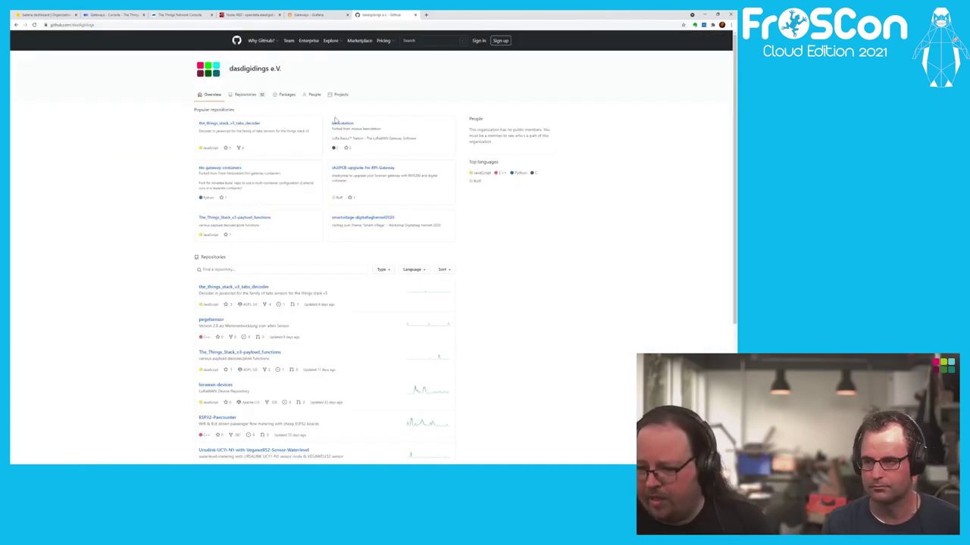
pyautogui.click(341, 124)
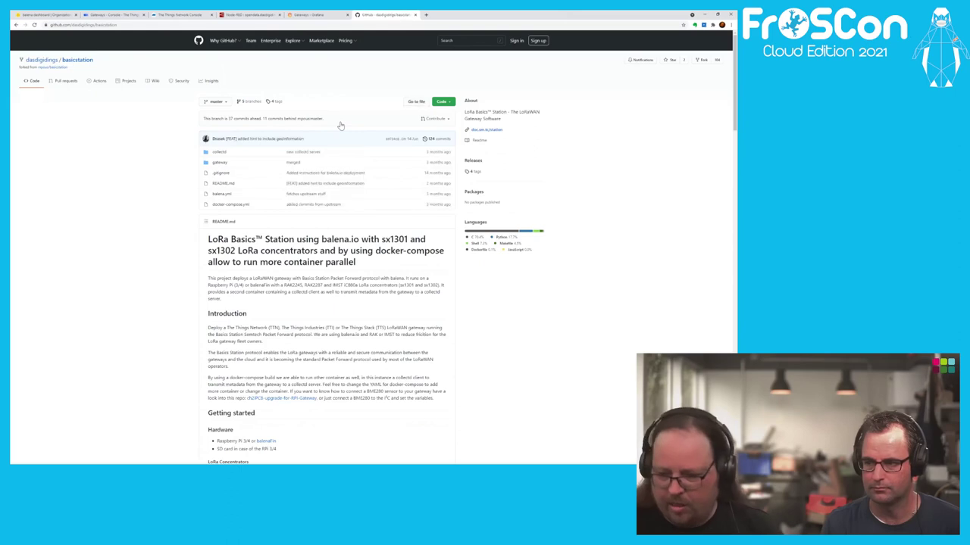
pyautogui.hotkey('ctrl', '+')
pyautogui.hotkey('ctrl', '+')
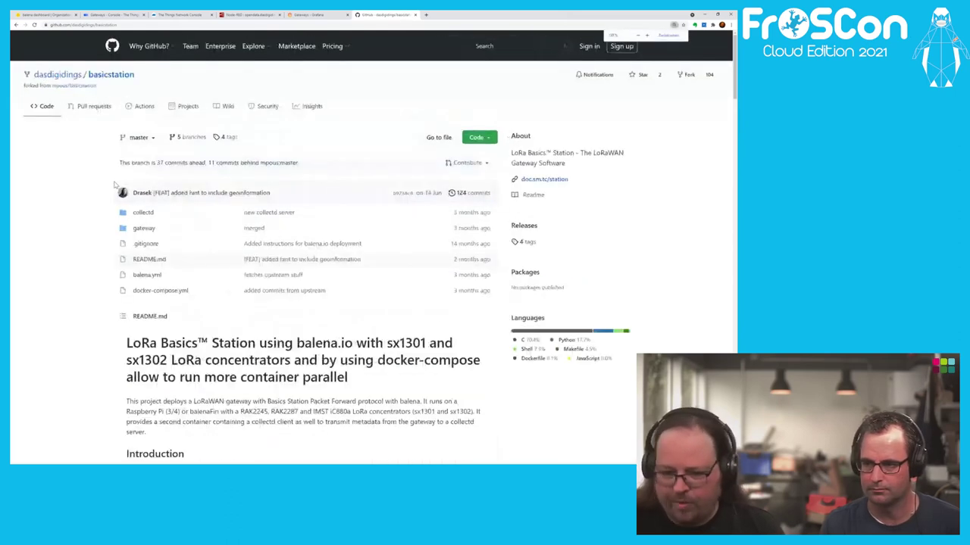
# Read the README's deployment and gateway configuration instructions and highlight the steps under "Configure your The Things Stack gateway (V3)"
pyautogui.scroll(-10, 330, 286)
pyautogui.scroll(-5, 330, 285)
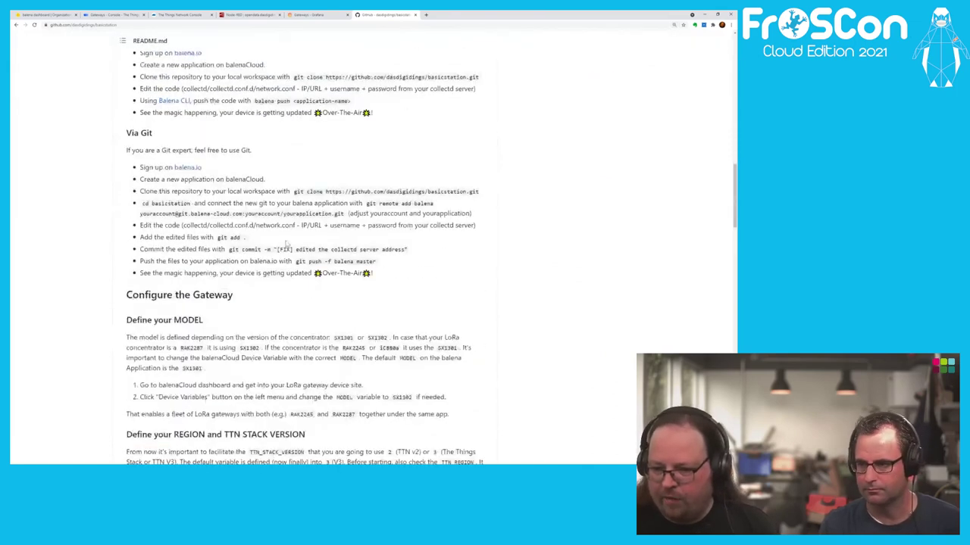
pyautogui.scroll(-3, 288, 246)
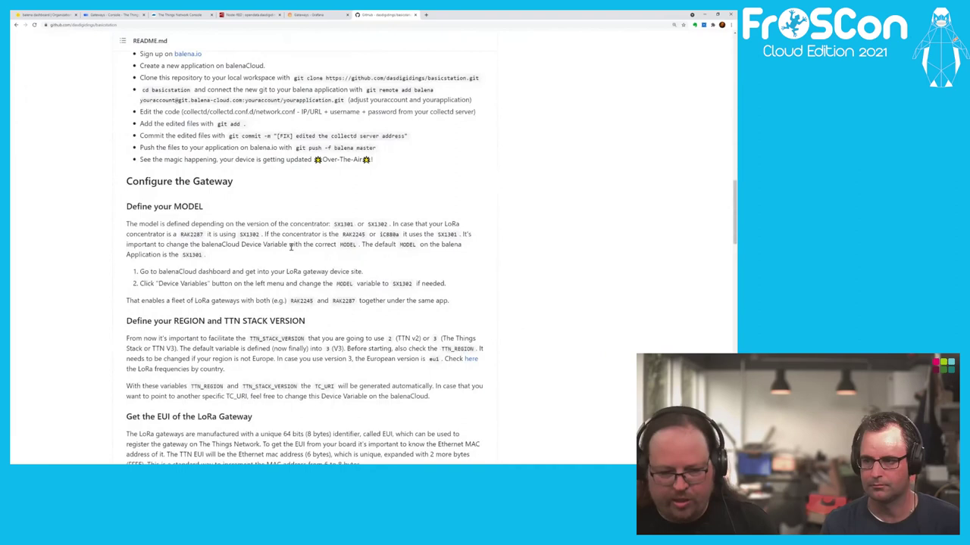
pyautogui.scroll(-6, 291, 246)
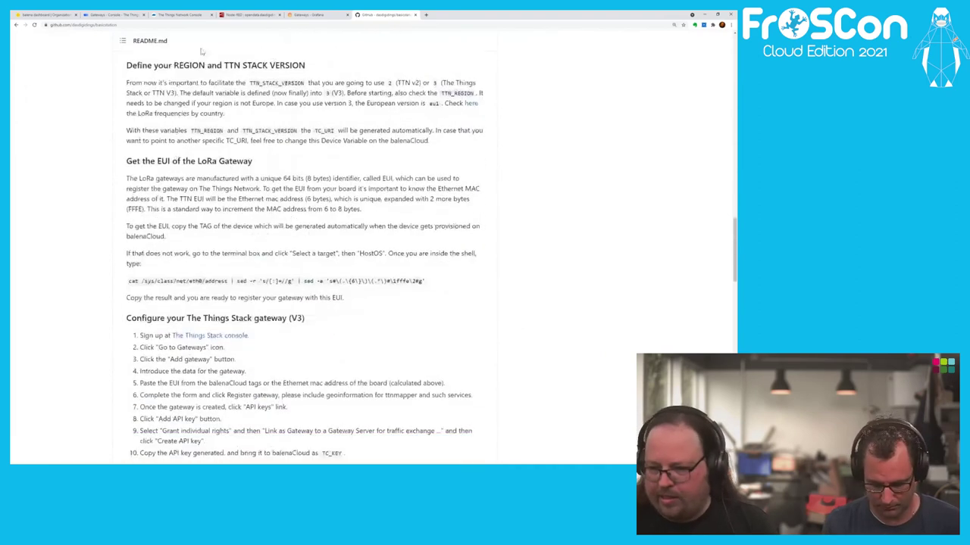
pyautogui.scroll(-4, 262, 261)
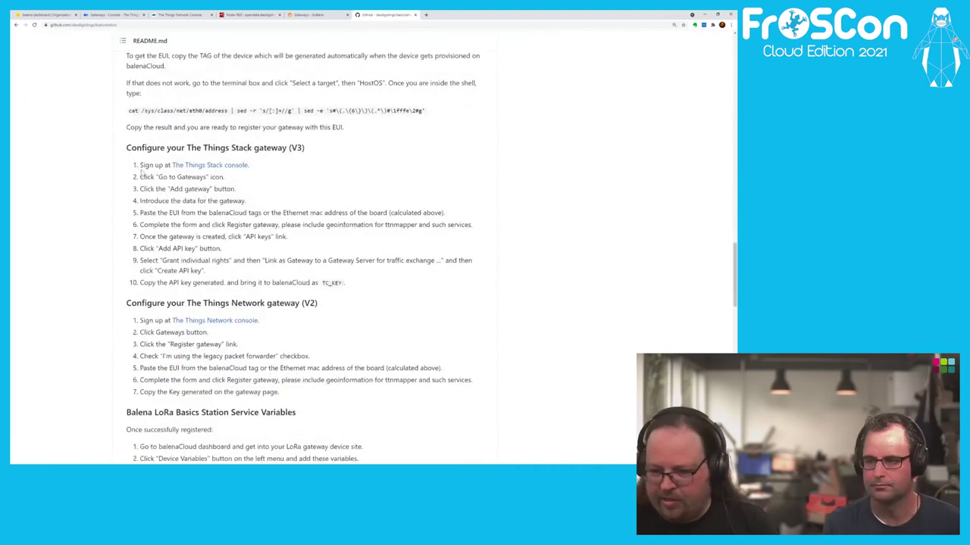
pyautogui.moveTo(131, 167); pyautogui.dragTo(245, 286)
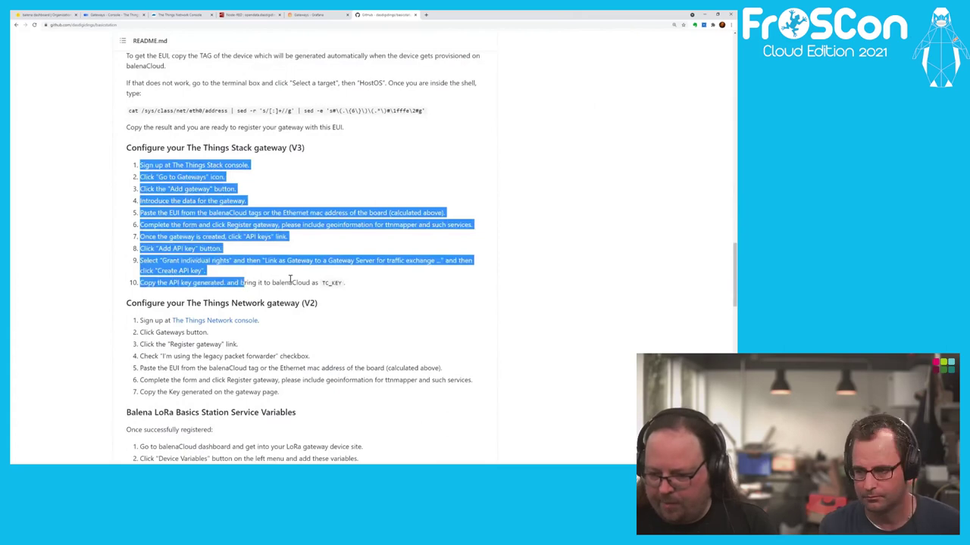
# Review the rest of the README, including the service variables and TTNv2 to TTS migration, and check which repository this one is forked from
pyautogui.scroll(-3, 187, 212)
pyautogui.scroll(-3, 283, 271)
pyautogui.scroll(-15, 283, 271)
pyautogui.scroll(4, 288, 271)
pyautogui.scroll(-5, 287, 270)
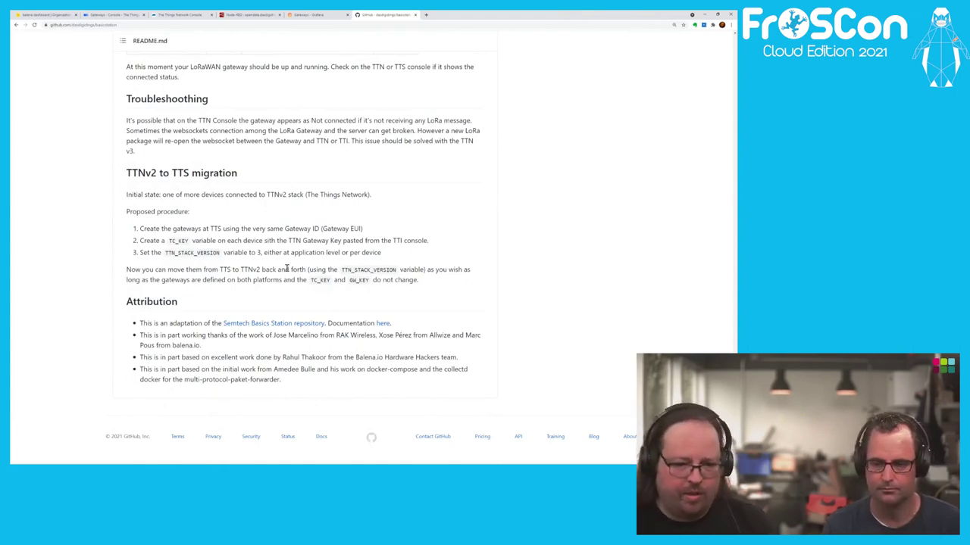
pyautogui.scroll(15, 305, 269)
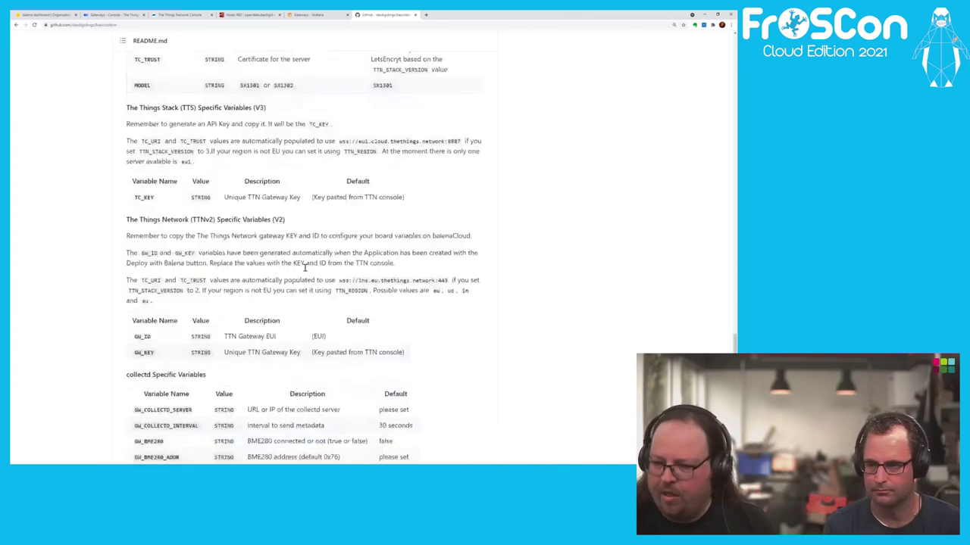
pyautogui.scroll(10, 305, 268)
pyautogui.click(310, 248)
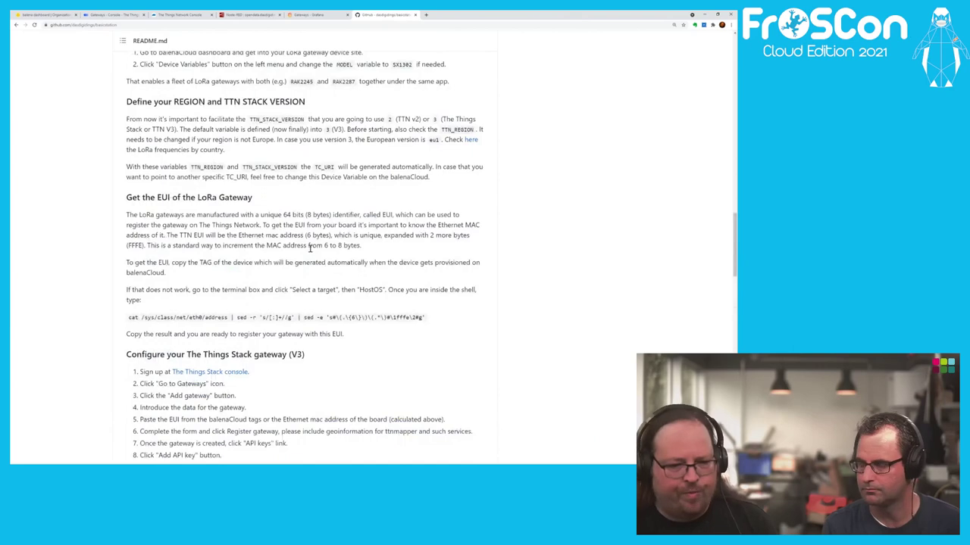
pyautogui.scroll(15, 310, 248)
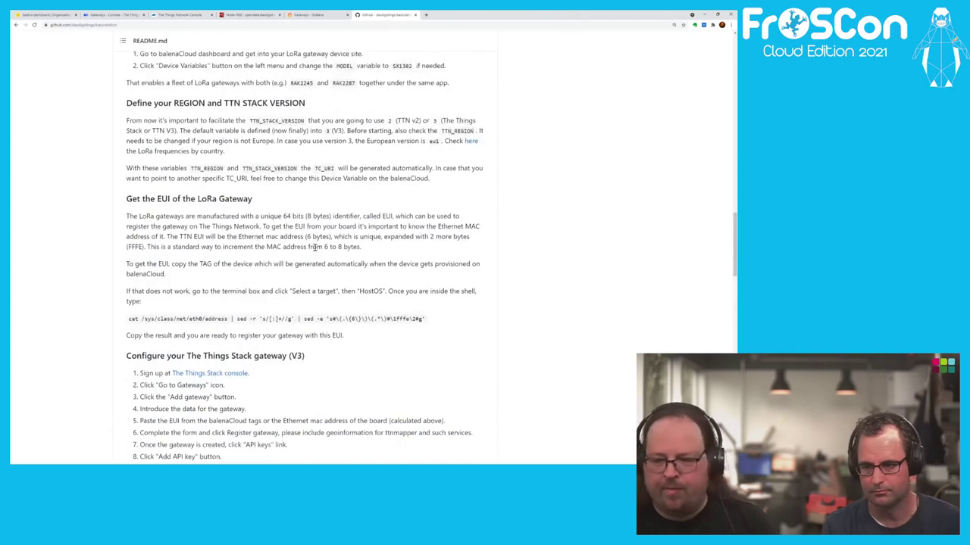
pyautogui.scroll(5, 317, 245)
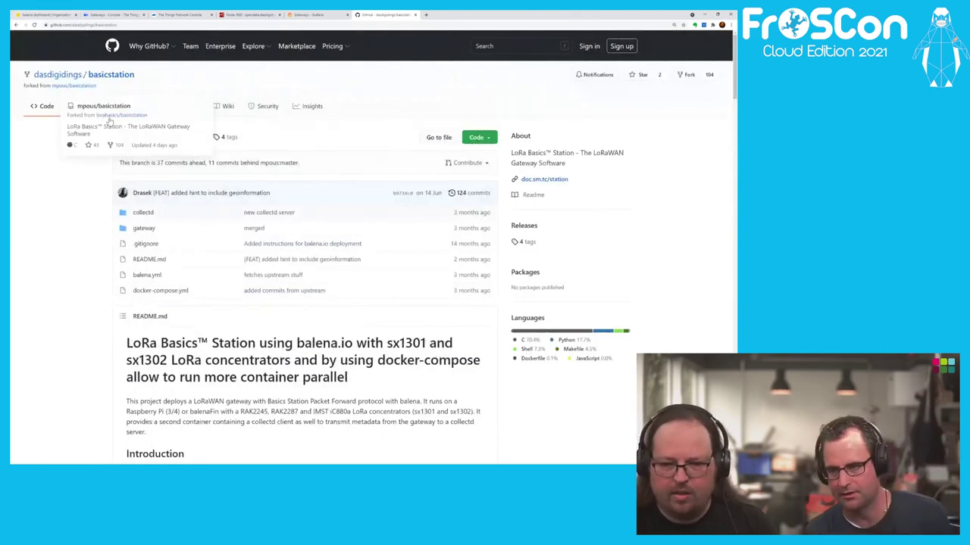
pyautogui.moveTo(55, 78)
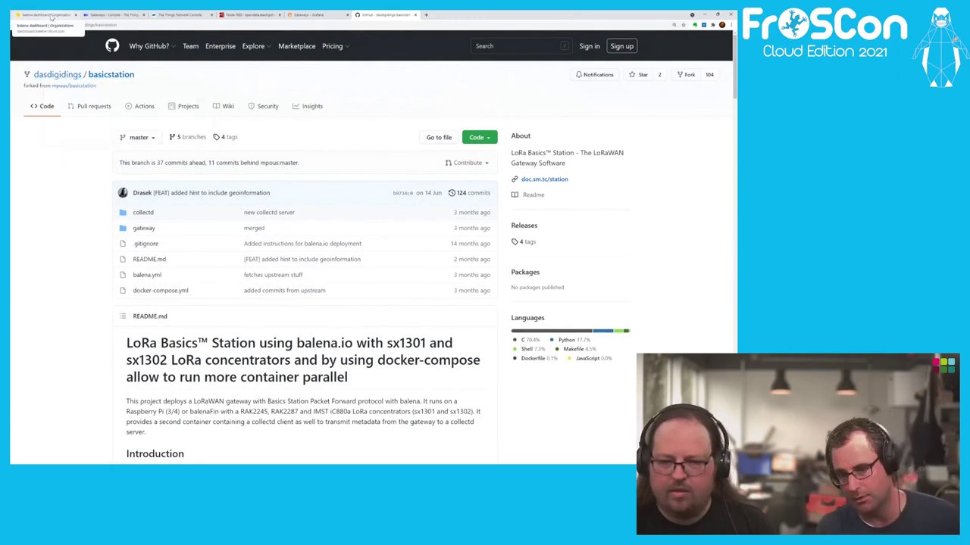
# Switch to the balenaCloud dashboard, examine the summary of the ttngw_v3_basicstation fleet and return to the fleet list
pyautogui.click(50, 15)
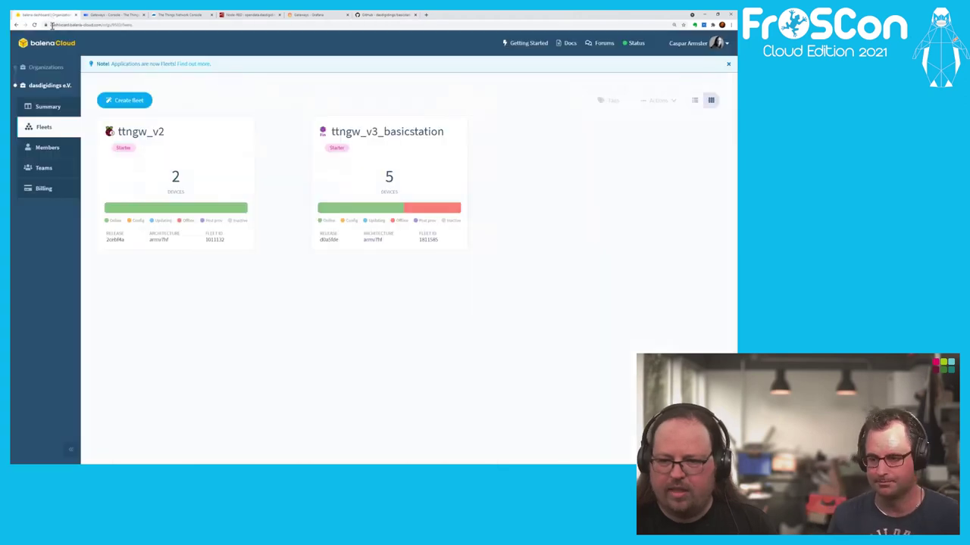
pyautogui.click(203, 207)
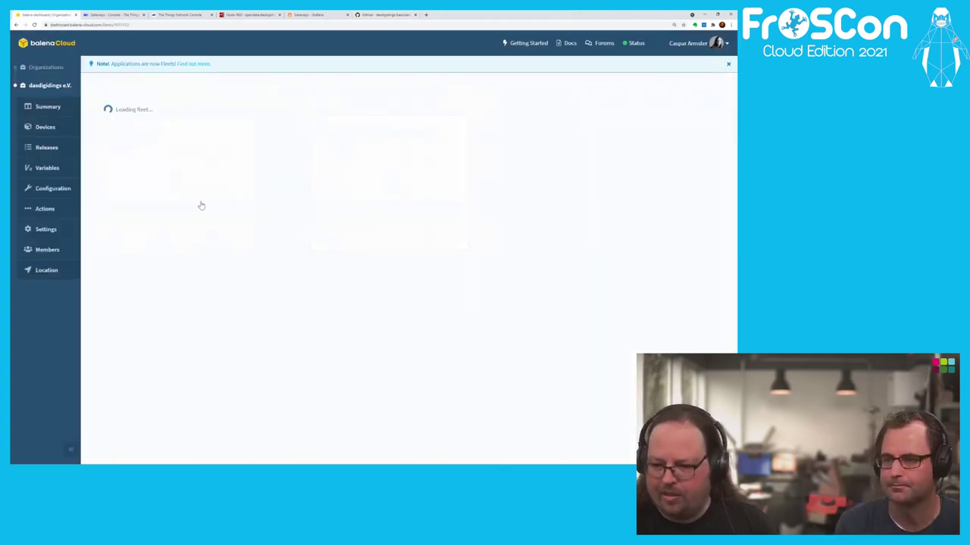
pyautogui.click(15, 25)
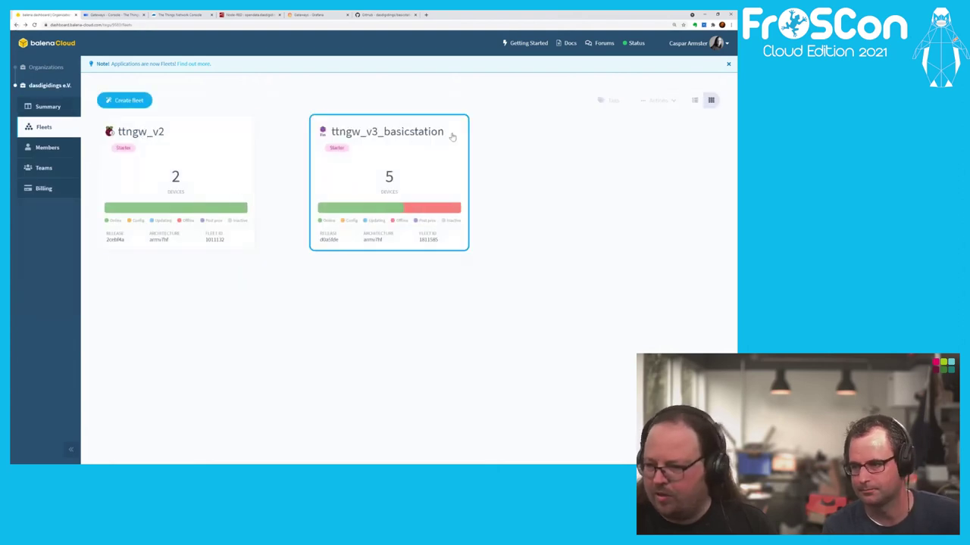
pyautogui.click(366, 137)
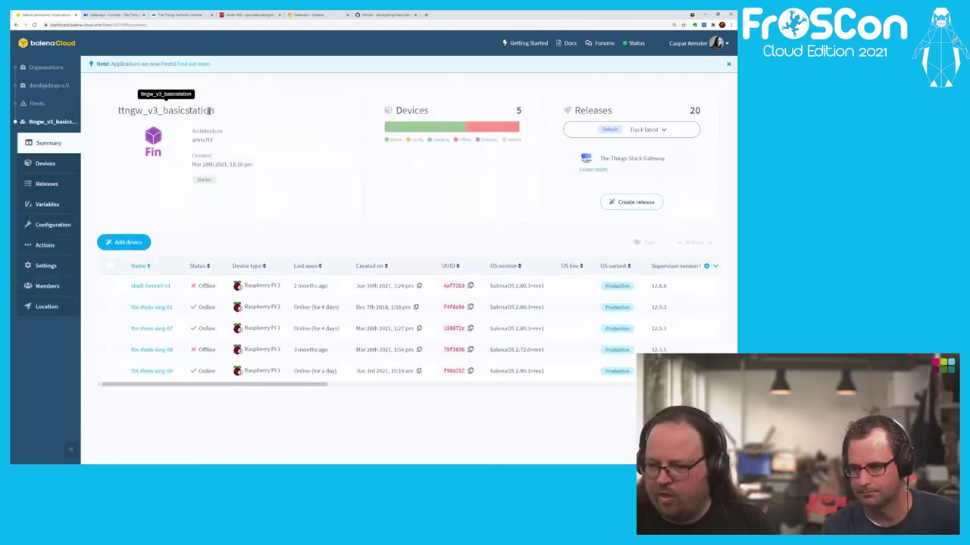
pyautogui.moveTo(219, 112); pyautogui.dragTo(114, 113)
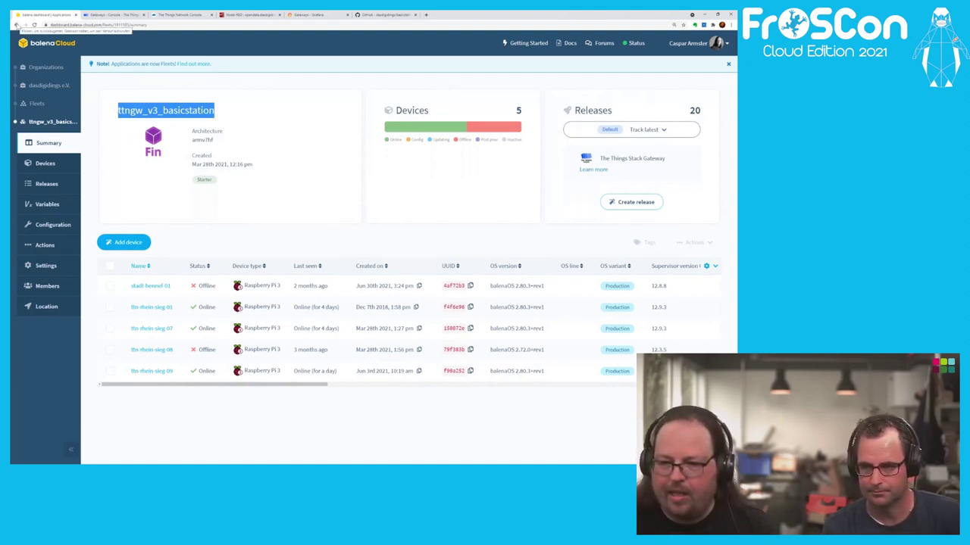
pyautogui.click(219, 85)
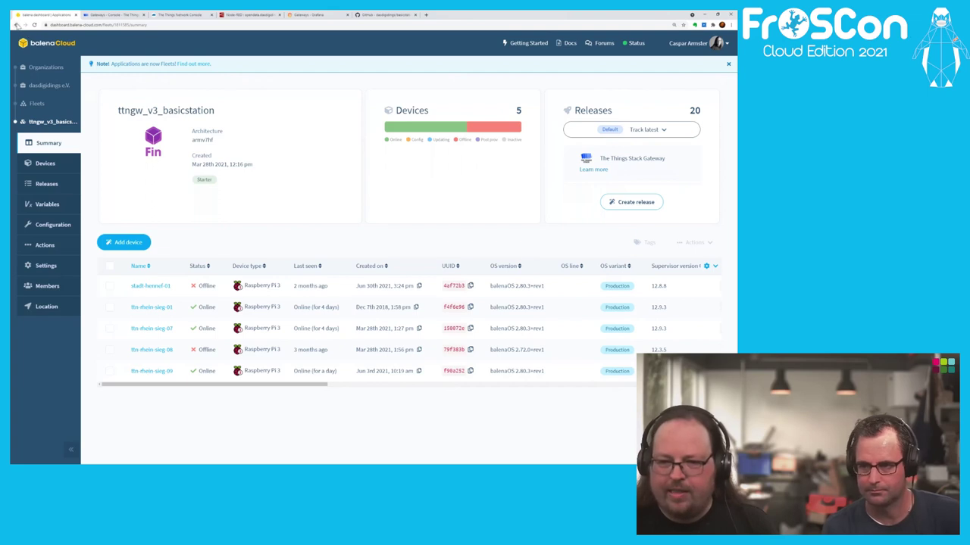
pyautogui.click(16, 25)
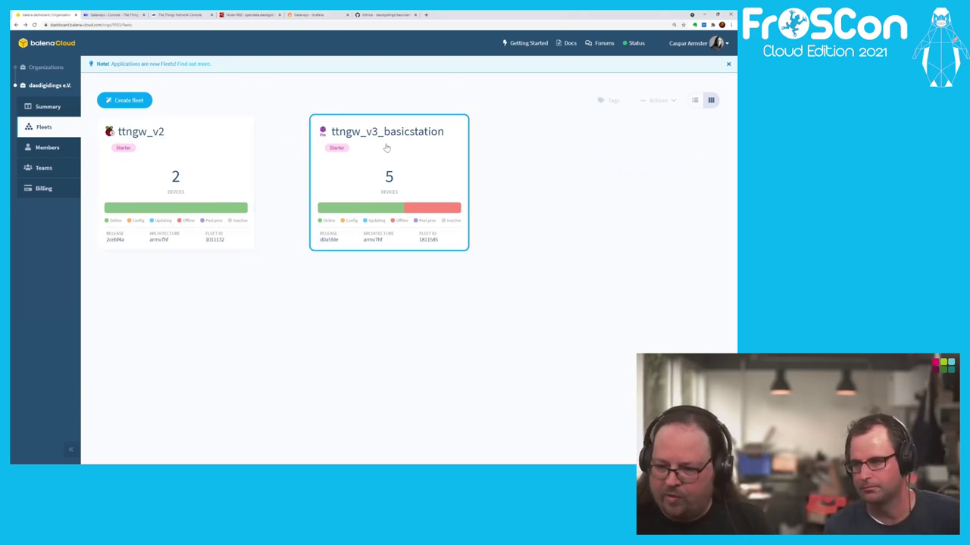
# Open the available actions for the device ttn-rhein-sieg-02 in the ttngw_v2 fleet
pyautogui.click(195, 191)
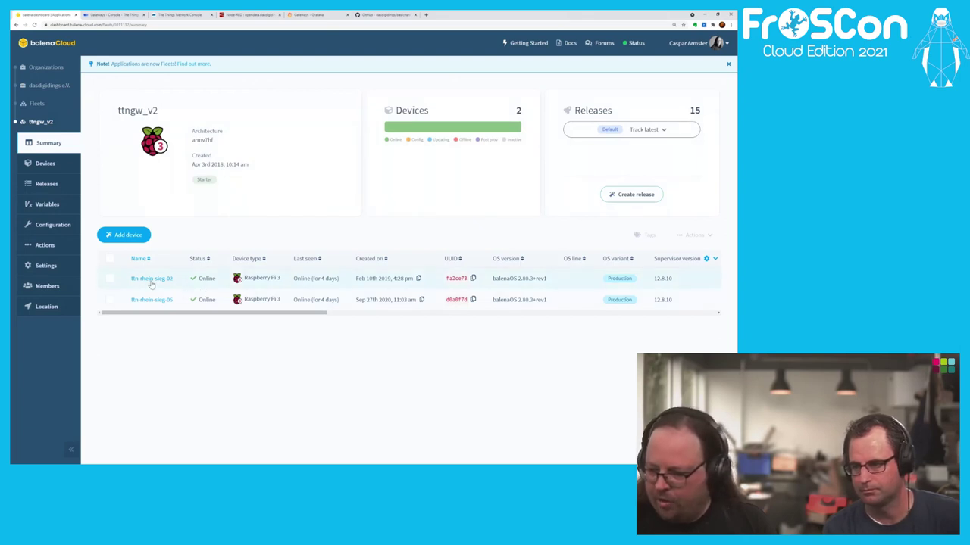
pyautogui.click(154, 278)
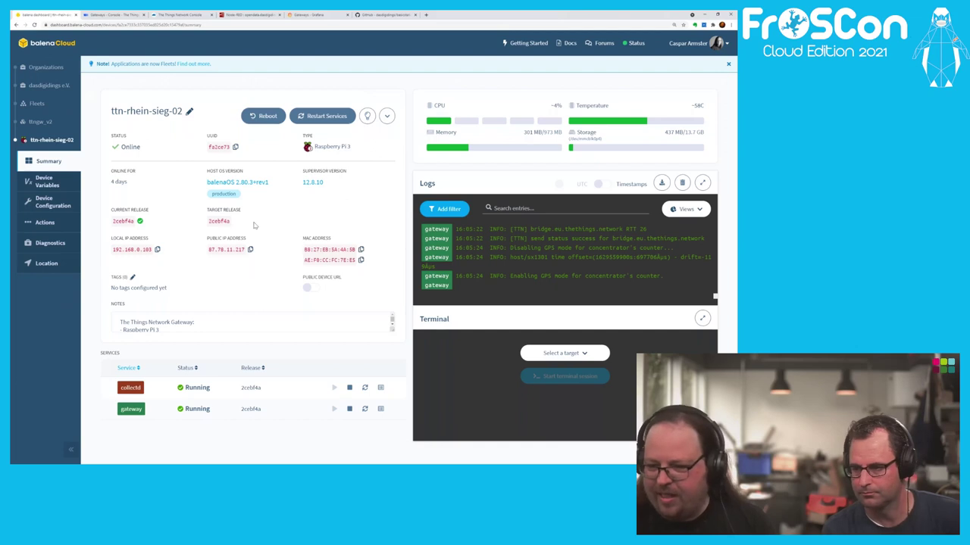
pyautogui.click(42, 224)
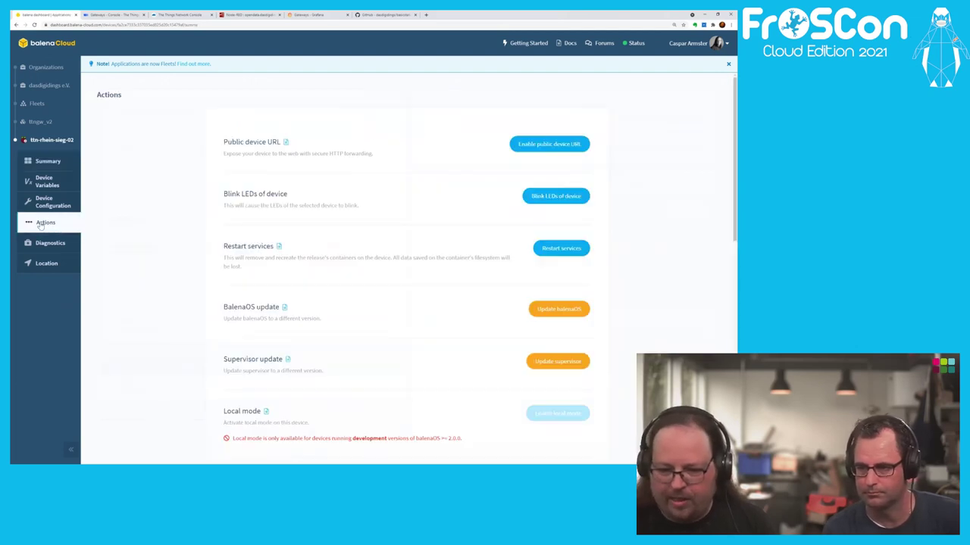
# Move the device ttn-rhein-sieg-02 to the ttngw_v3_basicstation fleet, confirming with 1 as the number of affected devices
pyautogui.scroll(-4, 395, 234)
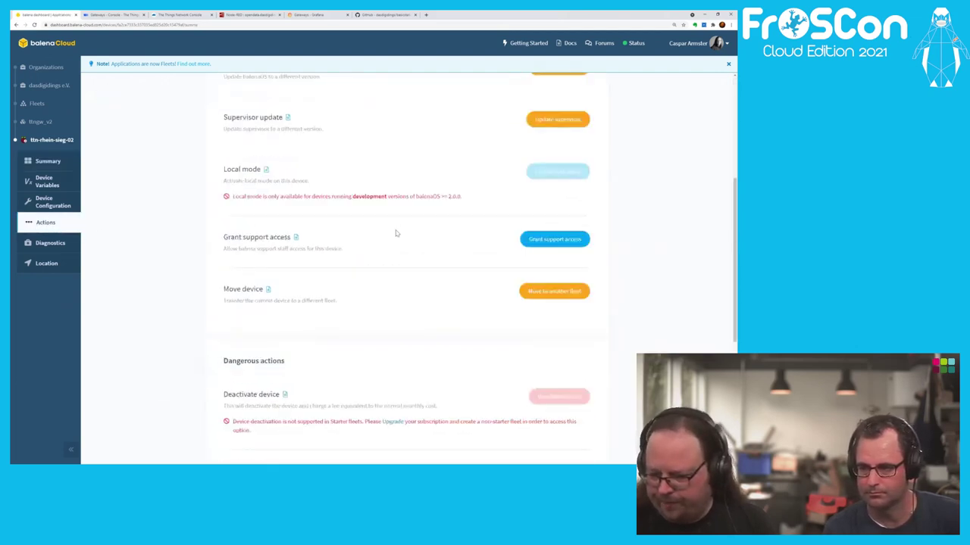
pyautogui.scroll(-4, 395, 234)
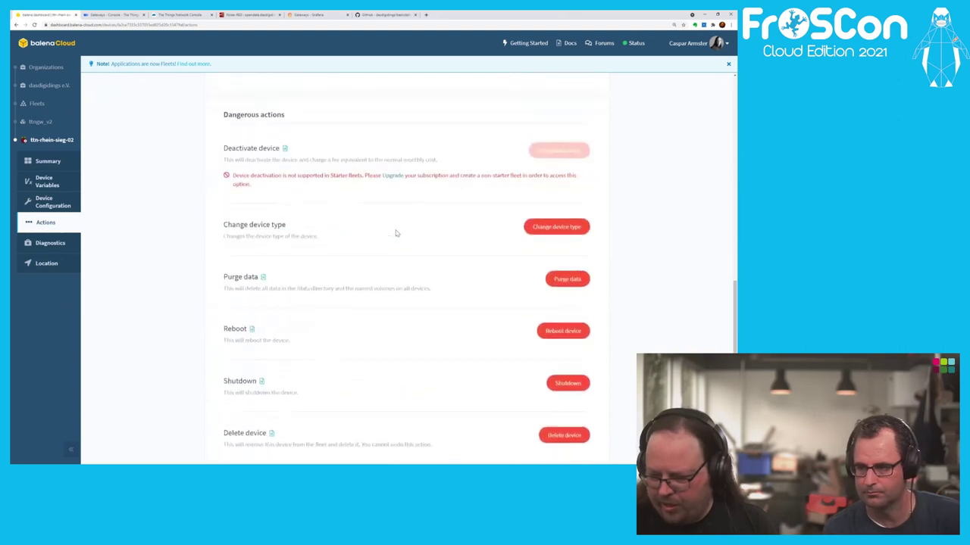
pyautogui.scroll(1, 396, 233)
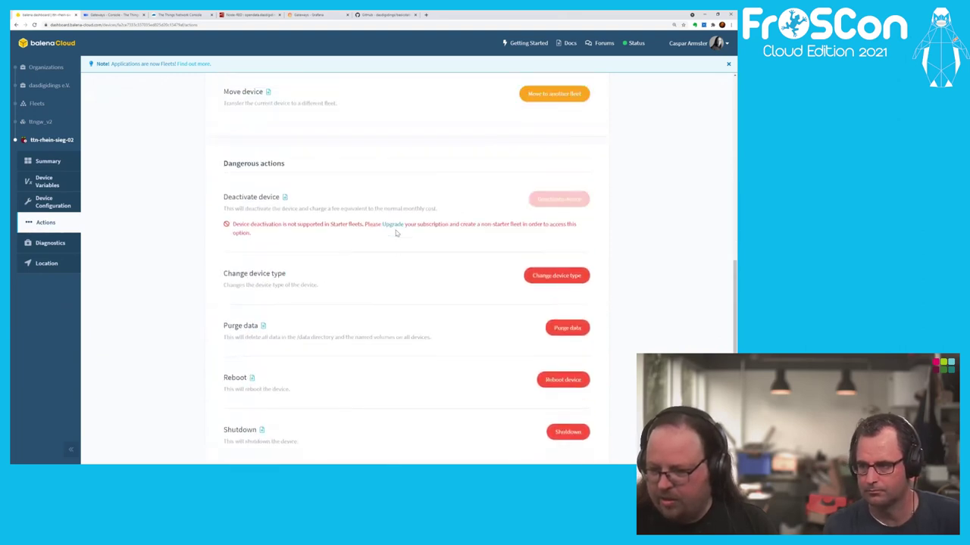
pyautogui.scroll(1, 330, 186)
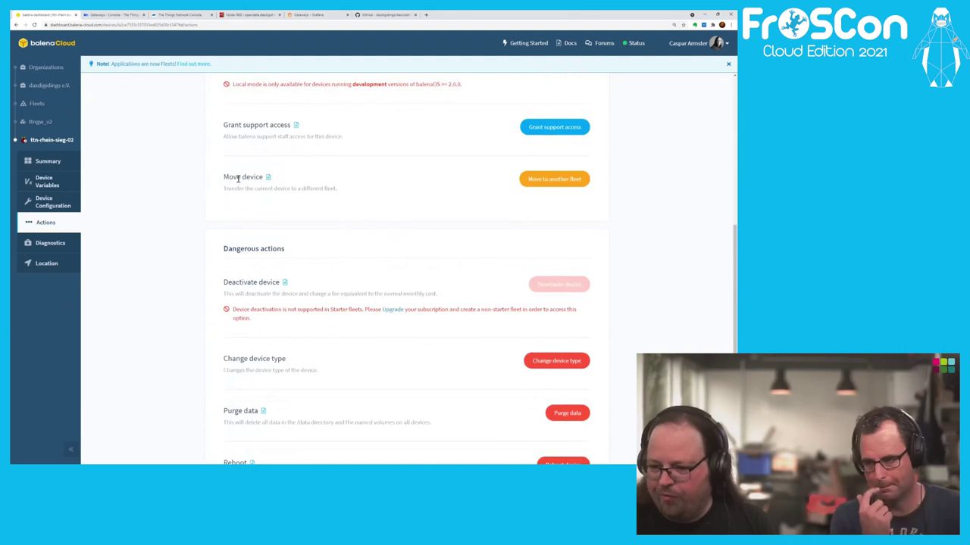
pyautogui.click(584, 178)
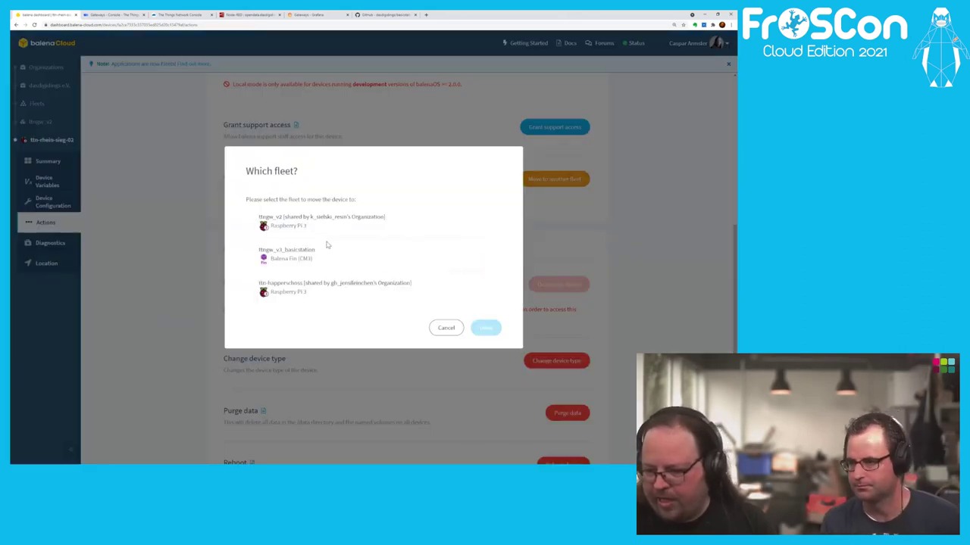
pyautogui.click(251, 252)
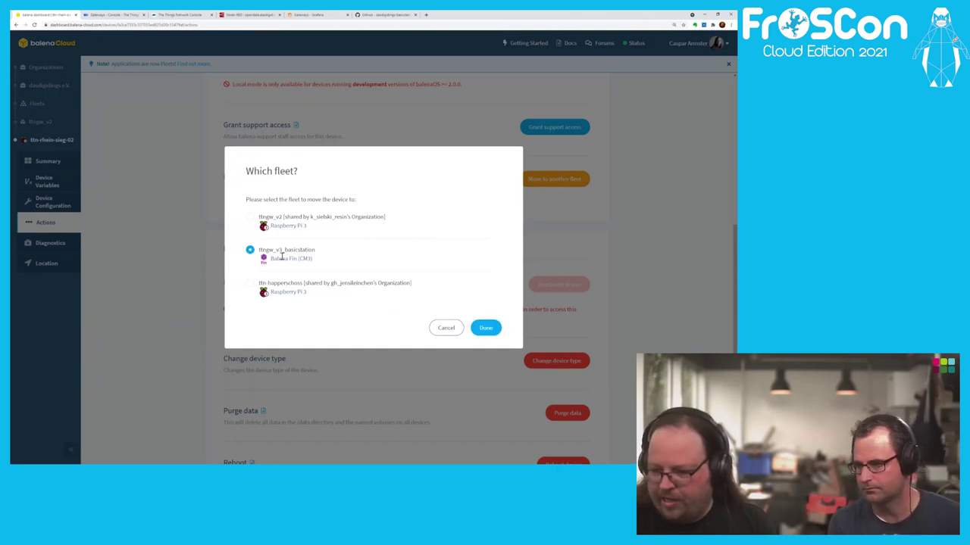
pyautogui.click(483, 329)
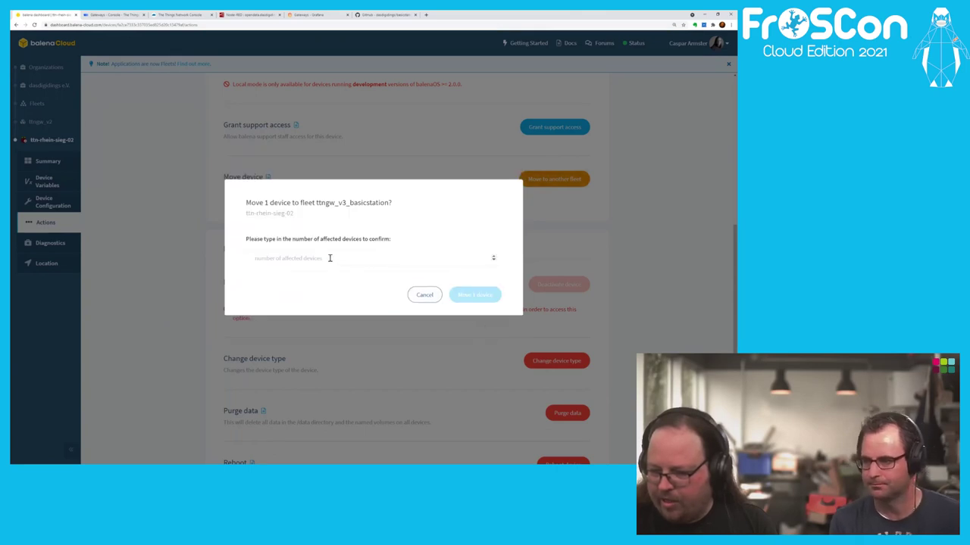
pyautogui.click(326, 261)
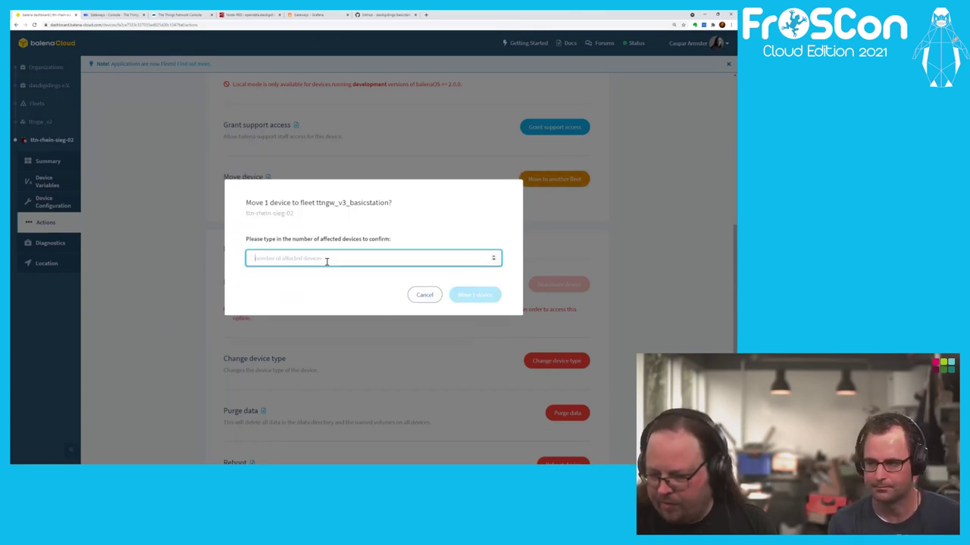
pyautogui.write('1')
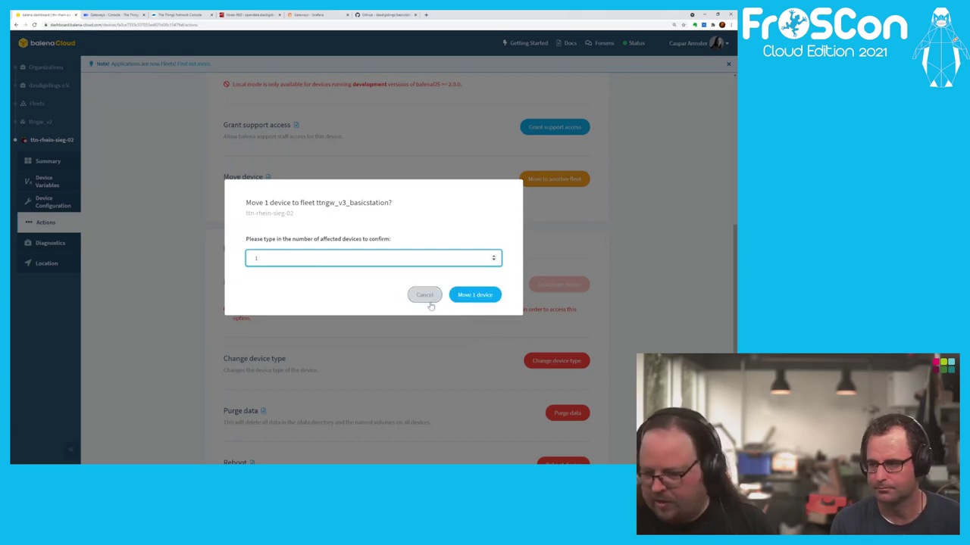
pyautogui.click(472, 297)
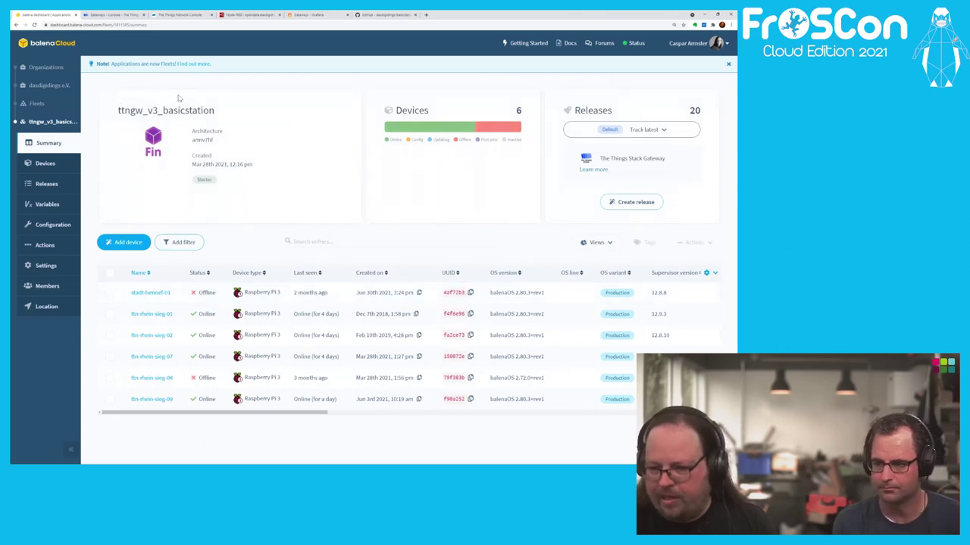
# Open the device ttn-rhein-sieg-02 in the ttngw_v3_basicstation fleet and enlarge its notes area to read the hardware notes
pyautogui.moveTo(217, 114); pyautogui.dragTo(117, 119)
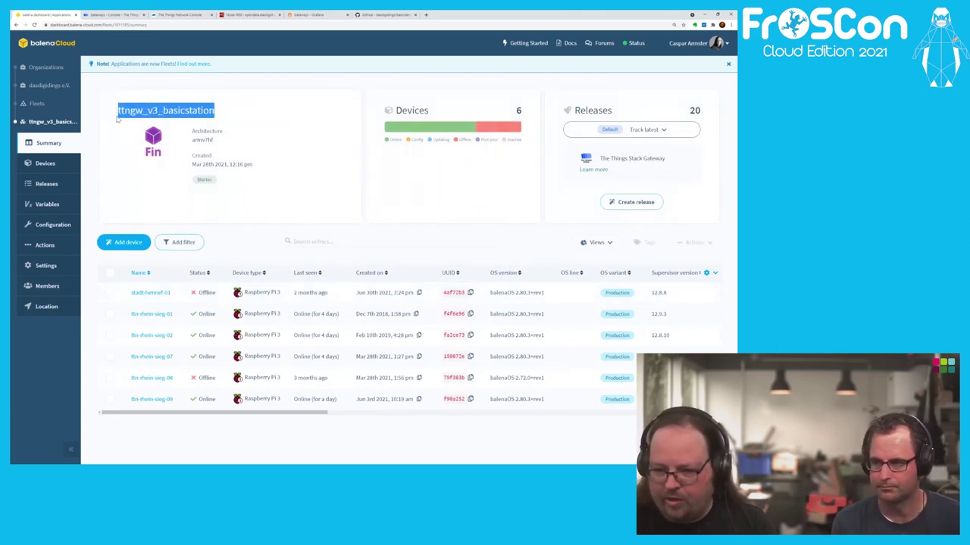
pyautogui.click(286, 129)
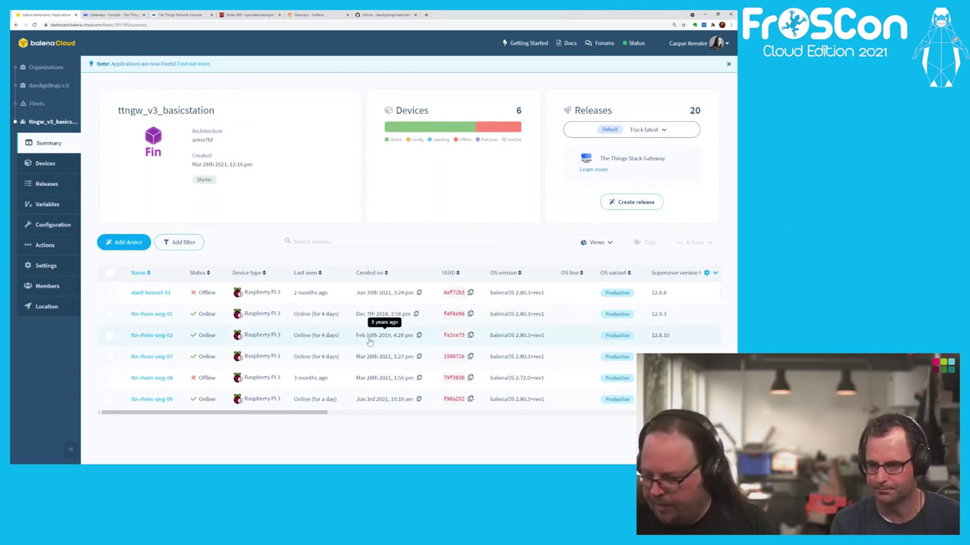
pyautogui.click(151, 335)
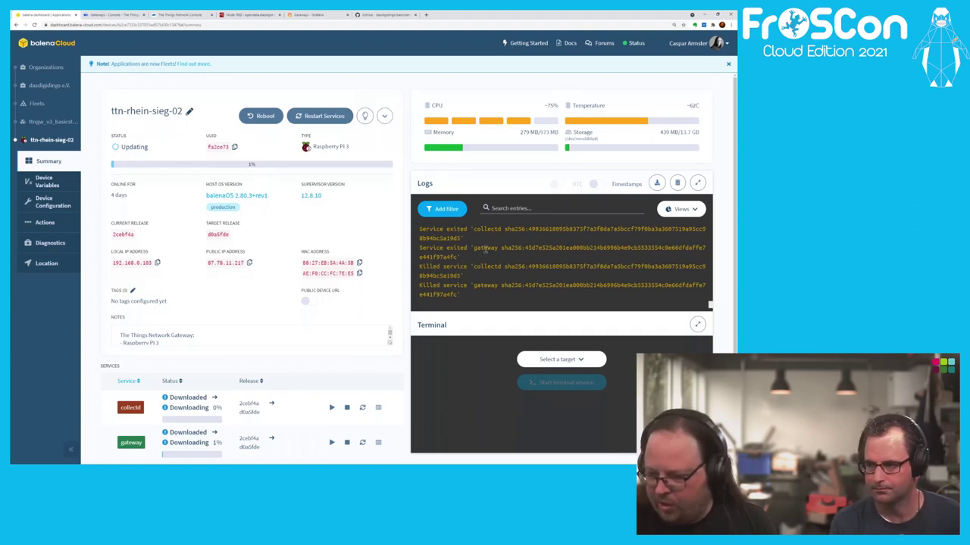
pyautogui.scroll(-1, 337, 287)
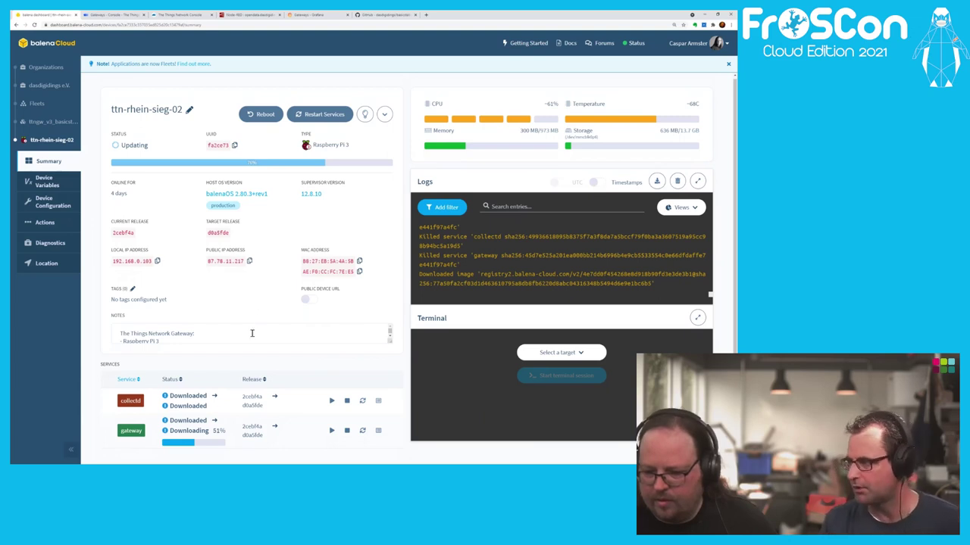
pyautogui.moveTo(389, 340); pyautogui.dragTo(393, 413)
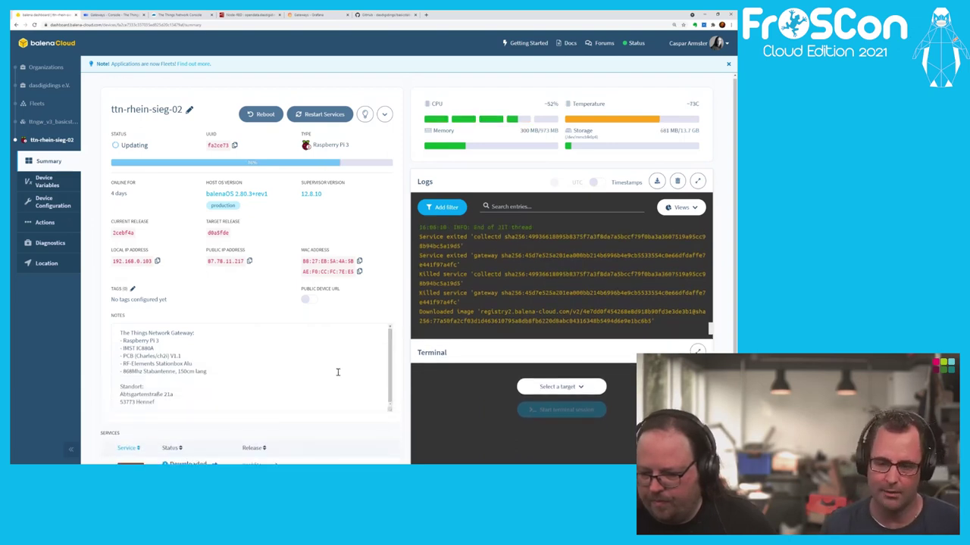
pyautogui.scroll(-2, 406, 406)
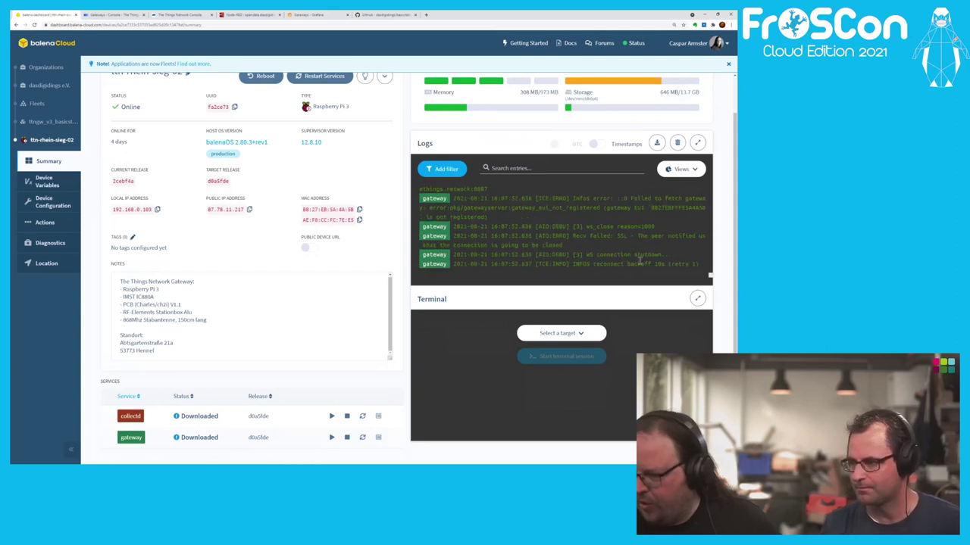
# Examine the gateway service's log entries on the device summary to check its connection to the network server
pyautogui.moveTo(573, 237); pyautogui.dragTo(651, 237)
pyautogui.click(570, 249)
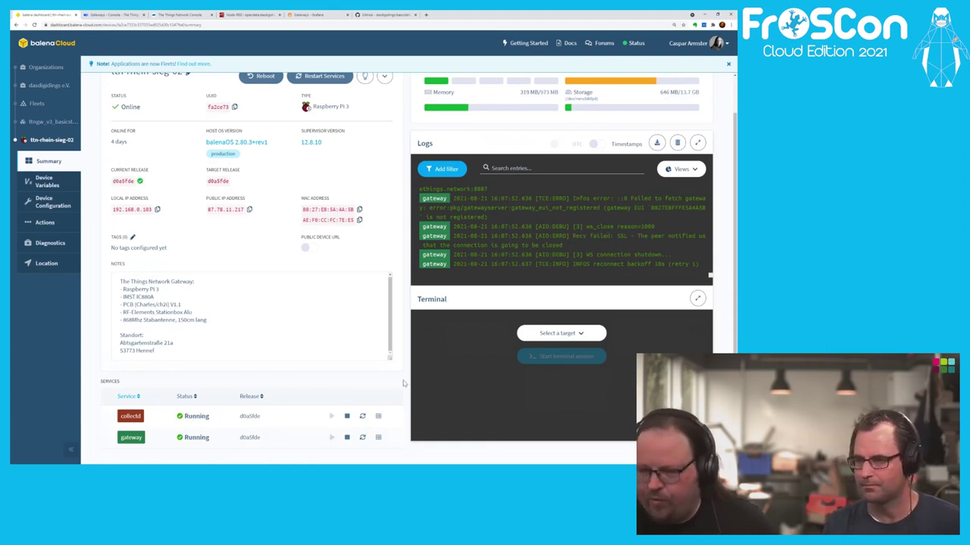
pyautogui.scroll(1, 404, 383)
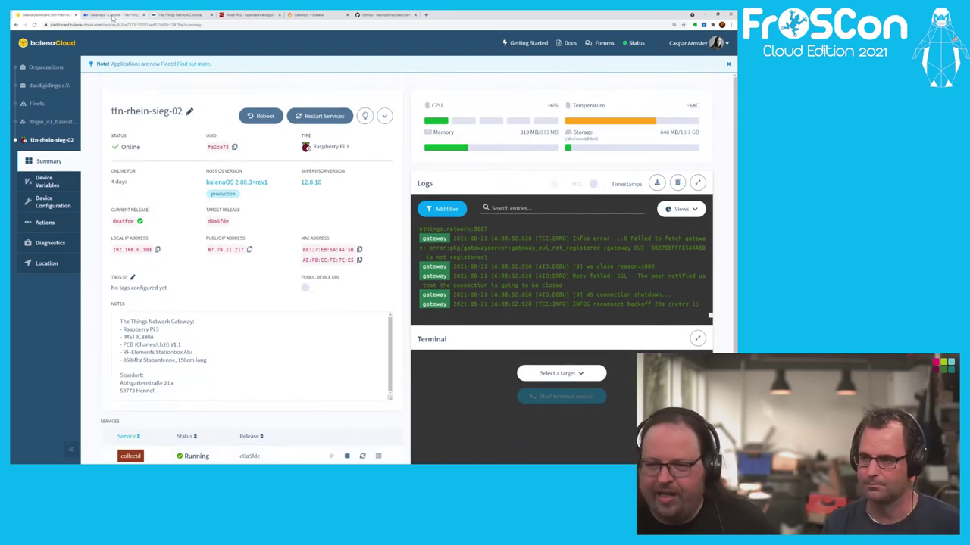
# Check ttn-rhein-sieg-02 in The Things Network V2 console, and look over the gateway list in The Things Stack console
pyautogui.click(121, 14)
pyautogui.click(179, 15)
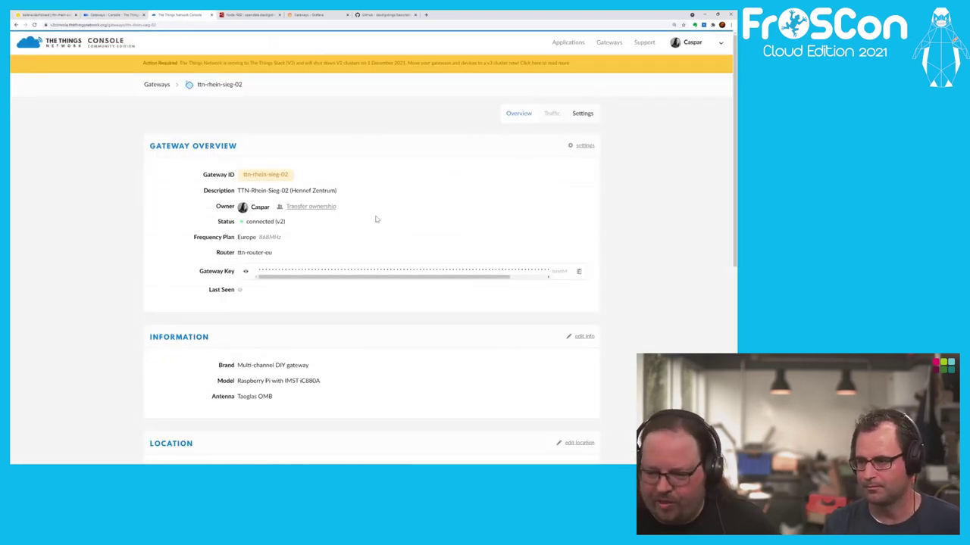
pyautogui.click(117, 15)
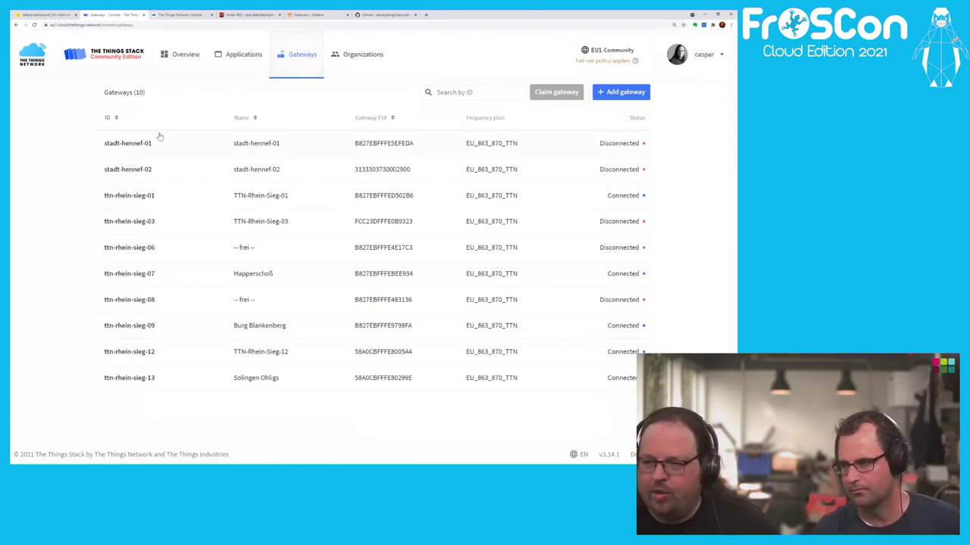
# Switch to the GitHub README and review the instructions for configuring a The Things Stack gateway (V3)
pyautogui.click(377, 17)
pyautogui.scroll(-10, 373, 310)
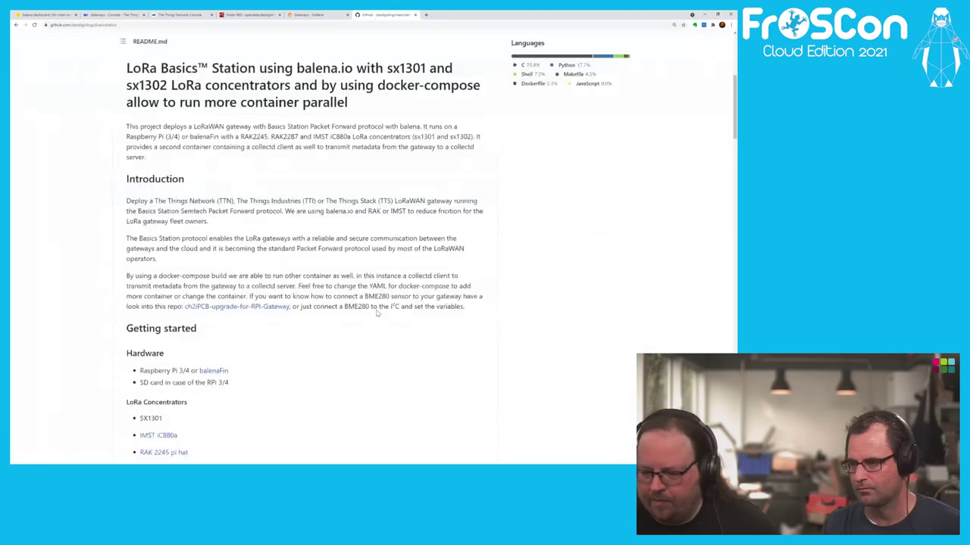
pyautogui.scroll(-5, 373, 310)
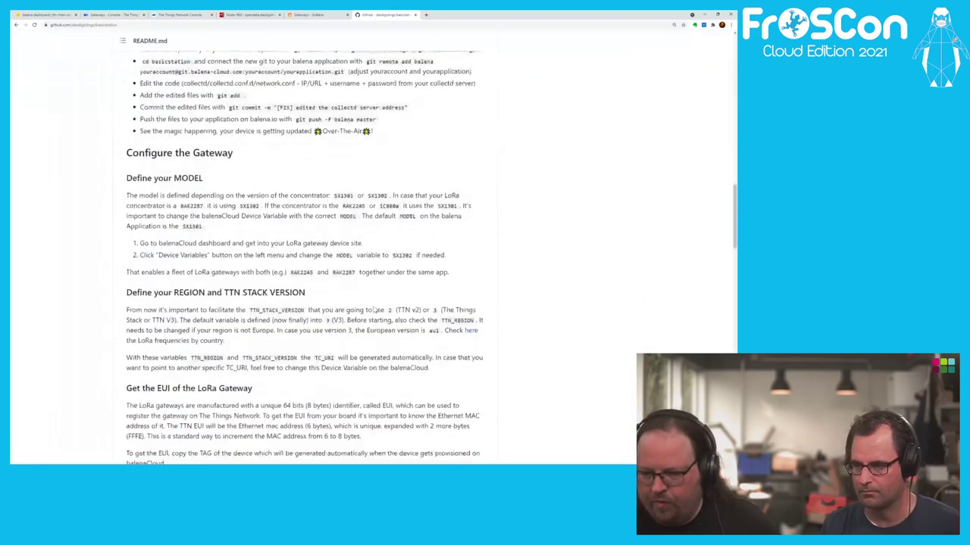
pyautogui.scroll(3, 374, 310)
pyautogui.scroll(-13, 373, 306)
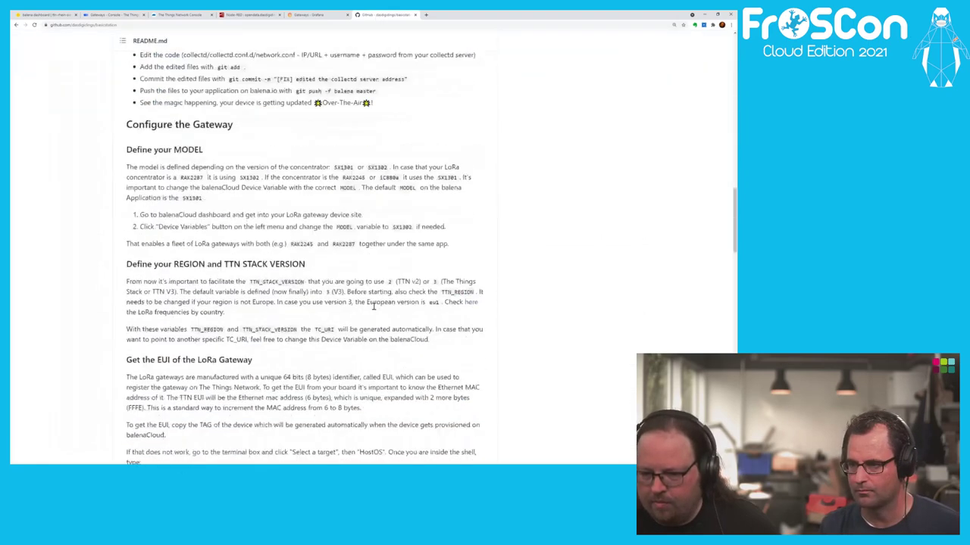
pyautogui.scroll(-3, 373, 306)
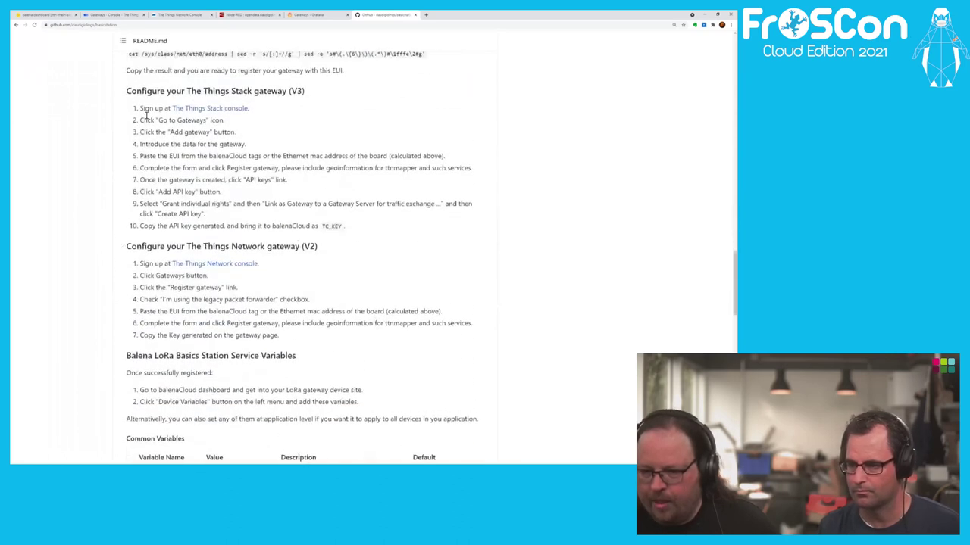
pyautogui.moveTo(141, 112); pyautogui.dragTo(324, 225)
pyautogui.click(316, 184)
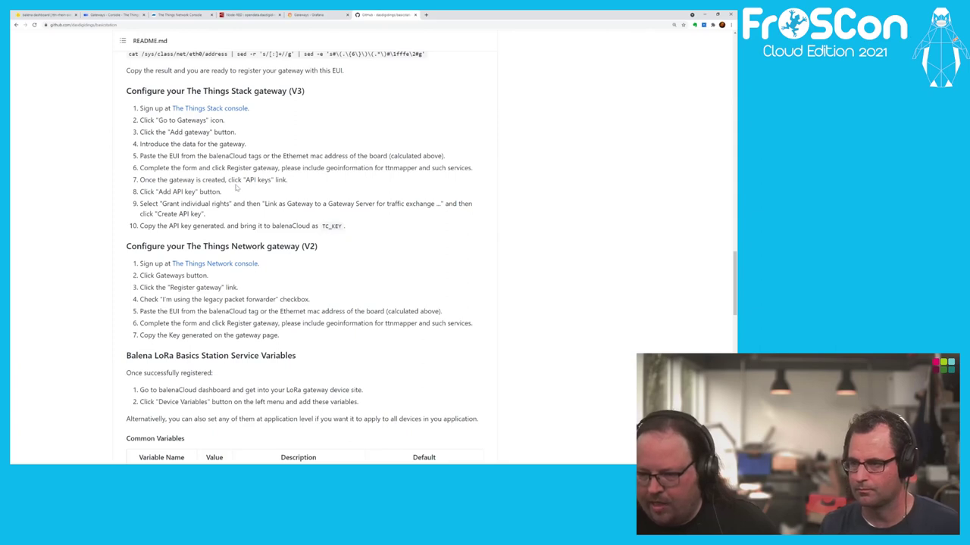
# Copy the README command that derives the gateway EUI from the eth0 MAC address, and return to the balenaCloud device page
pyautogui.scroll(1, 318, 149)
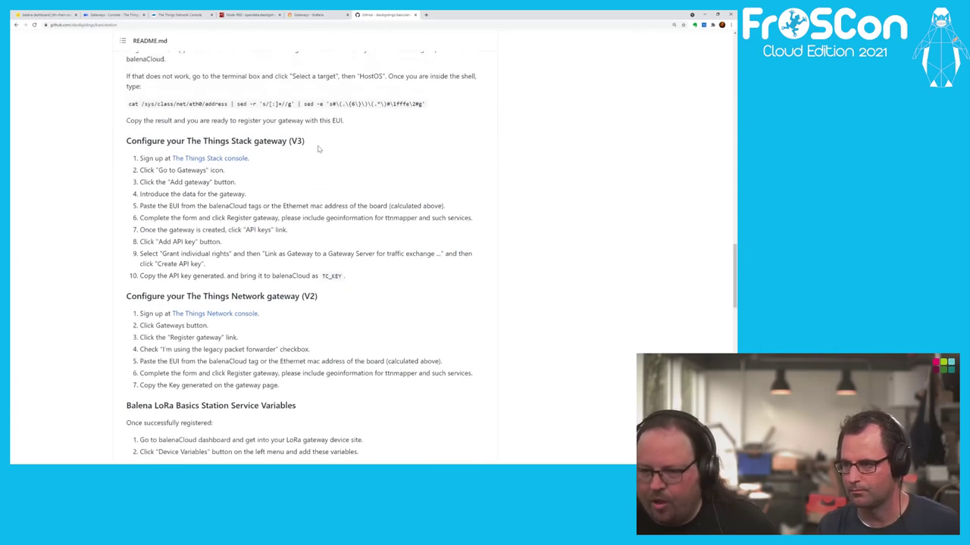
pyautogui.scroll(2, 318, 149)
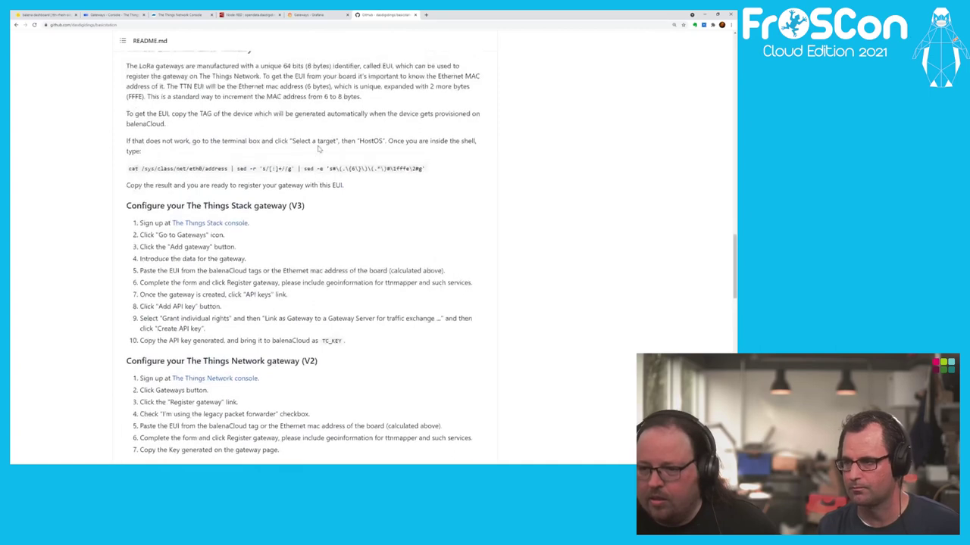
pyautogui.moveTo(130, 196); pyautogui.dragTo(422, 196)
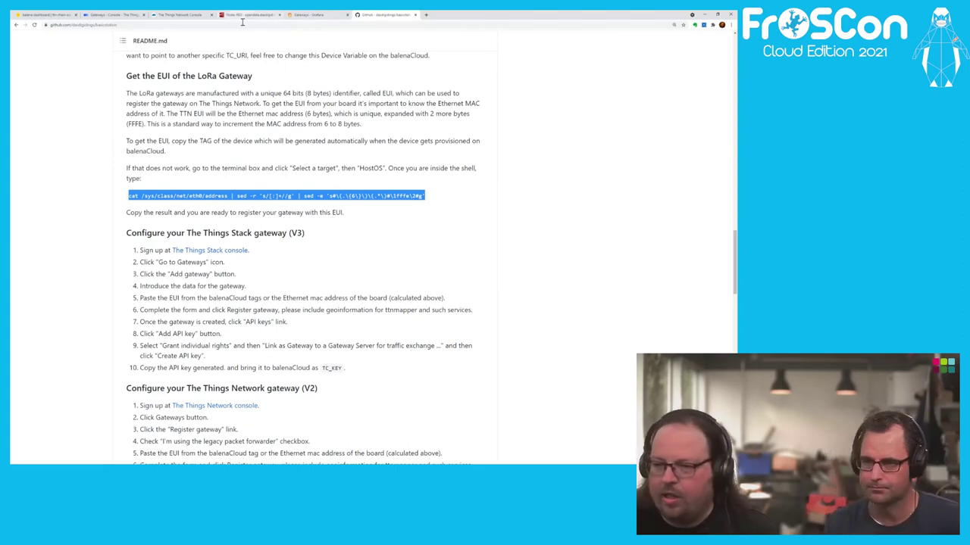
pyautogui.click(42, 20)
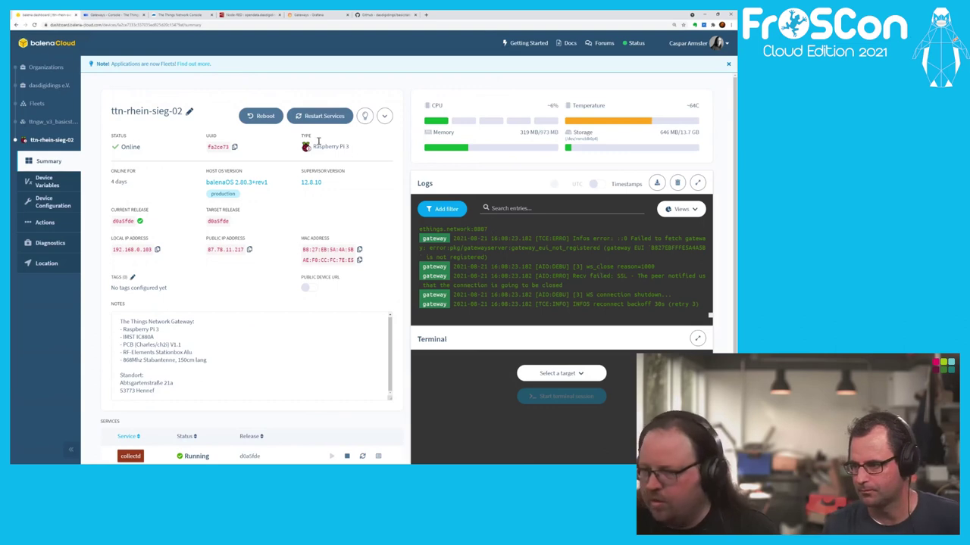
pyautogui.click(368, 16)
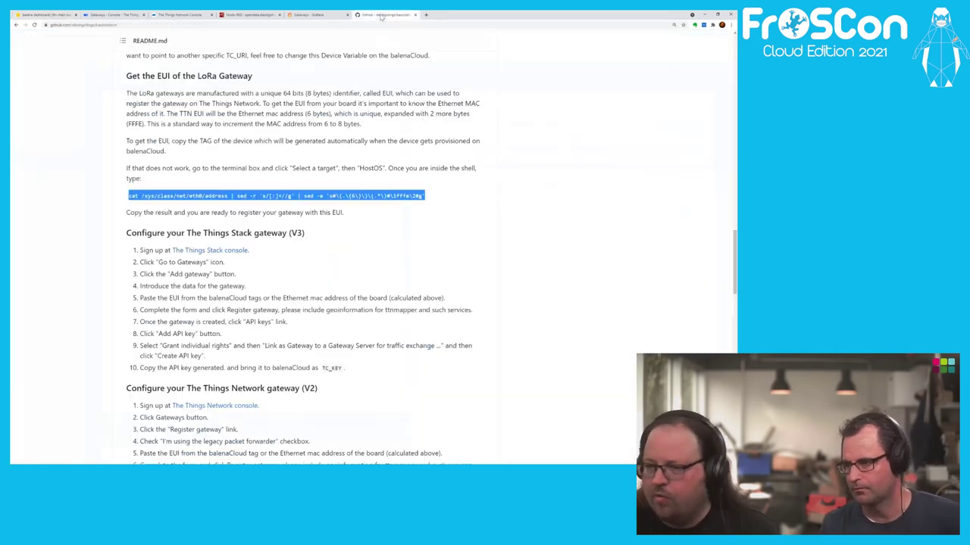
pyautogui.click(53, 20)
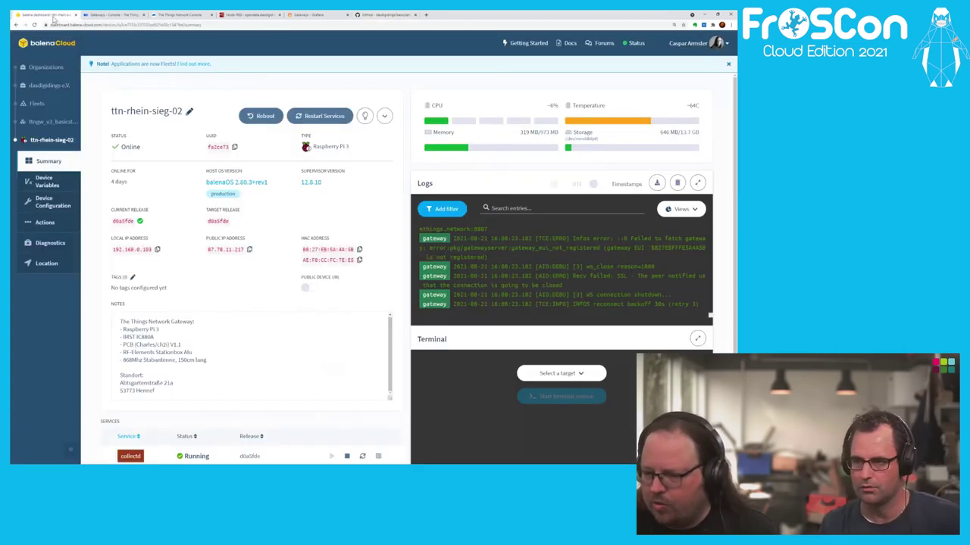
# Start a Host OS terminal session on ttn-rhein-sieg-02 and run the copied EUI command in it
pyautogui.click(580, 374)
pyautogui.click(562, 392)
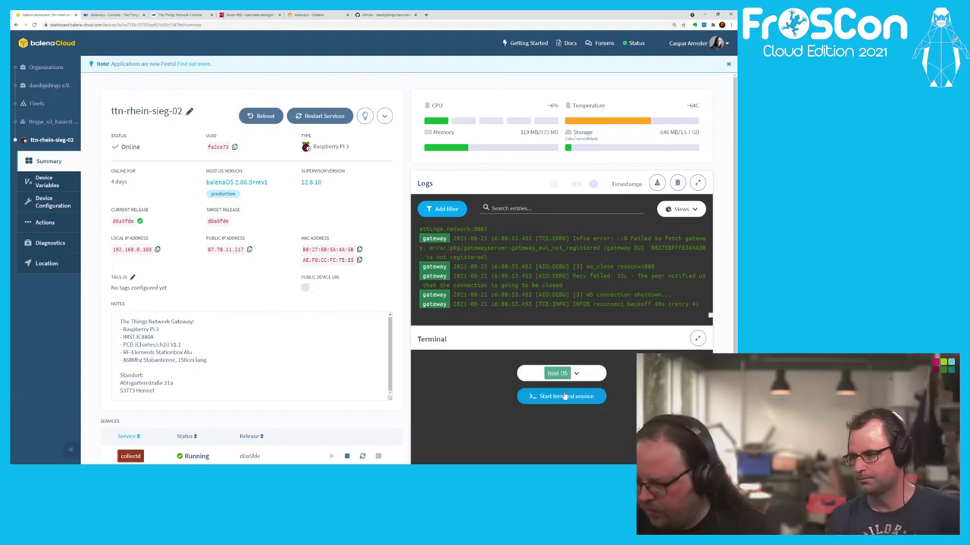
pyautogui.click(552, 397)
pyautogui.scroll(-1, 523, 376)
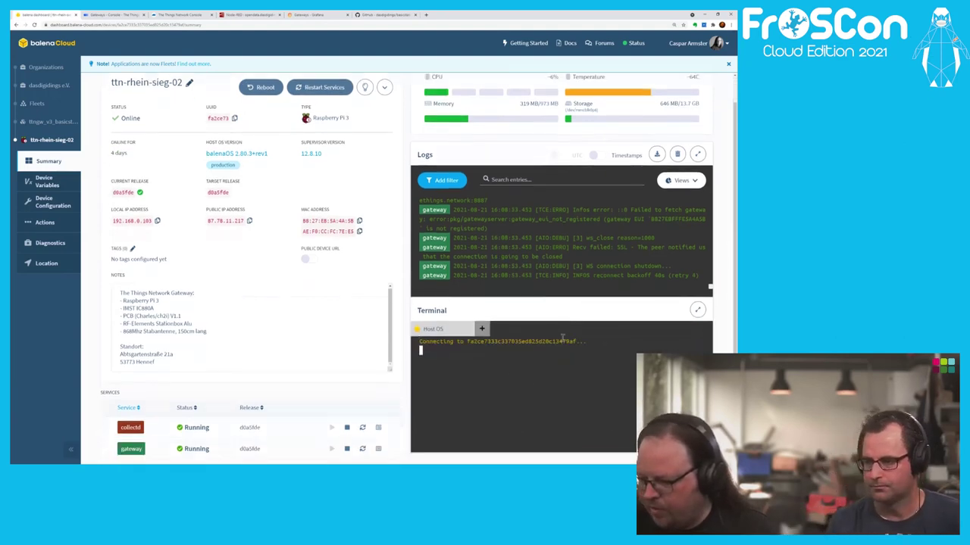
pyautogui.rightClick(513, 383)
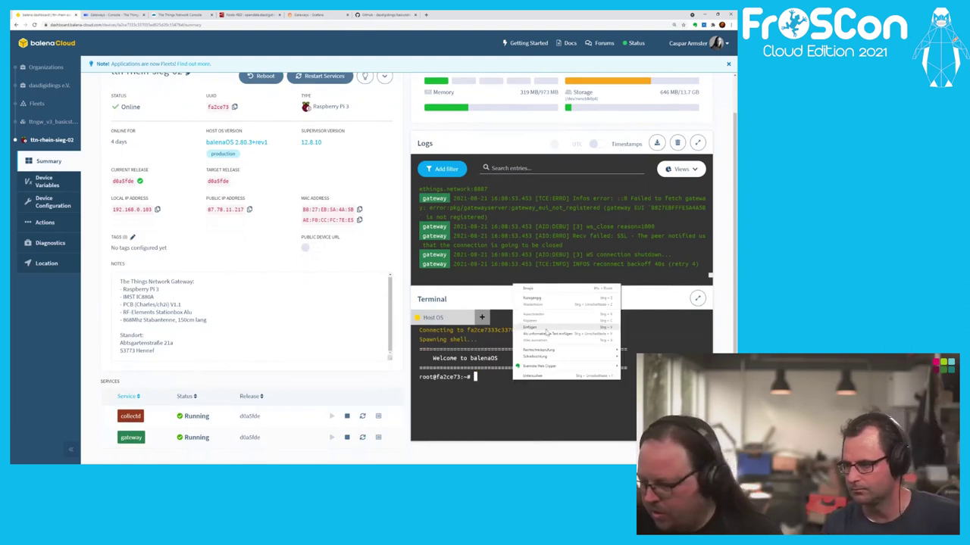
pyautogui.click(544, 329)
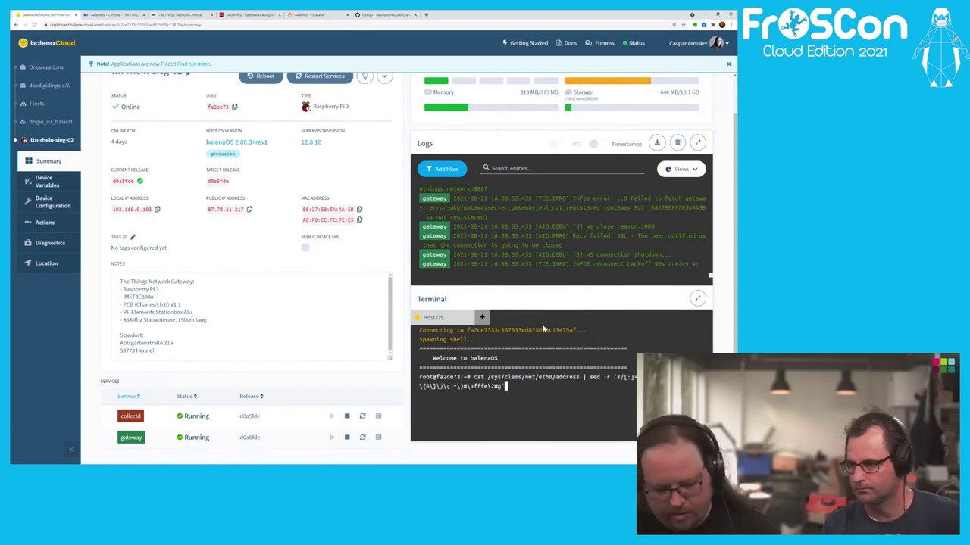
pyautogui.press('Return')
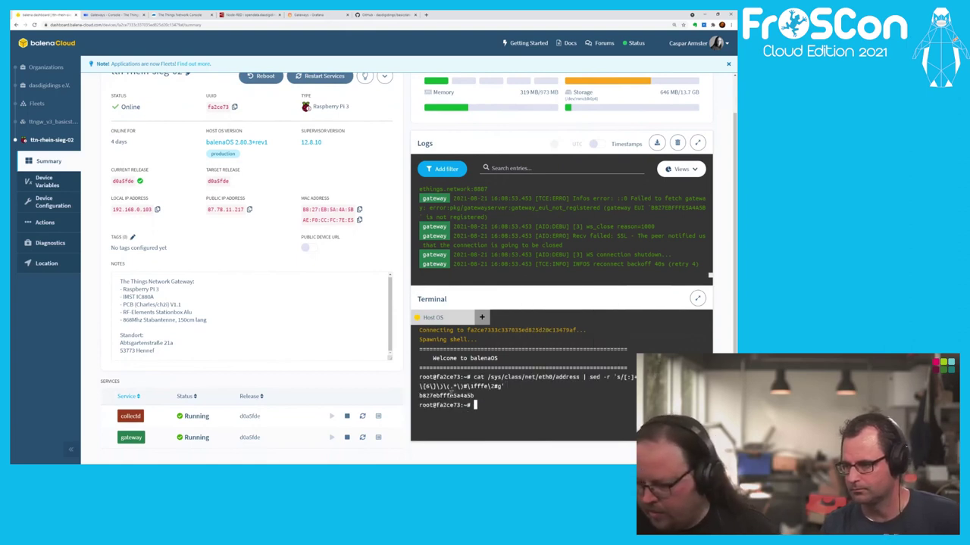
# Copy the gateway EUI from the terminal output
pyautogui.doubleClick(450, 395)
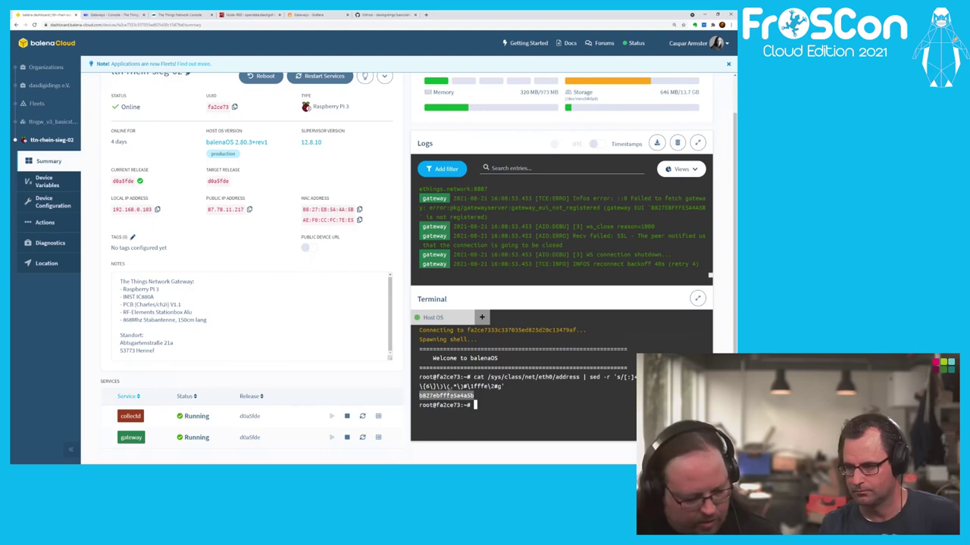
pyautogui.hotkey('ctrl', 'c')
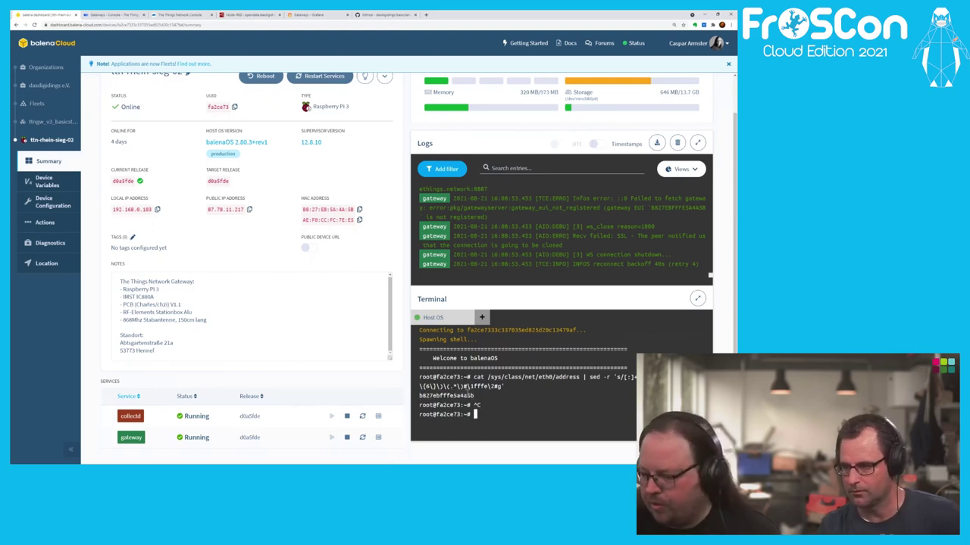
pyautogui.moveTo(476, 395); pyautogui.dragTo(419, 395)
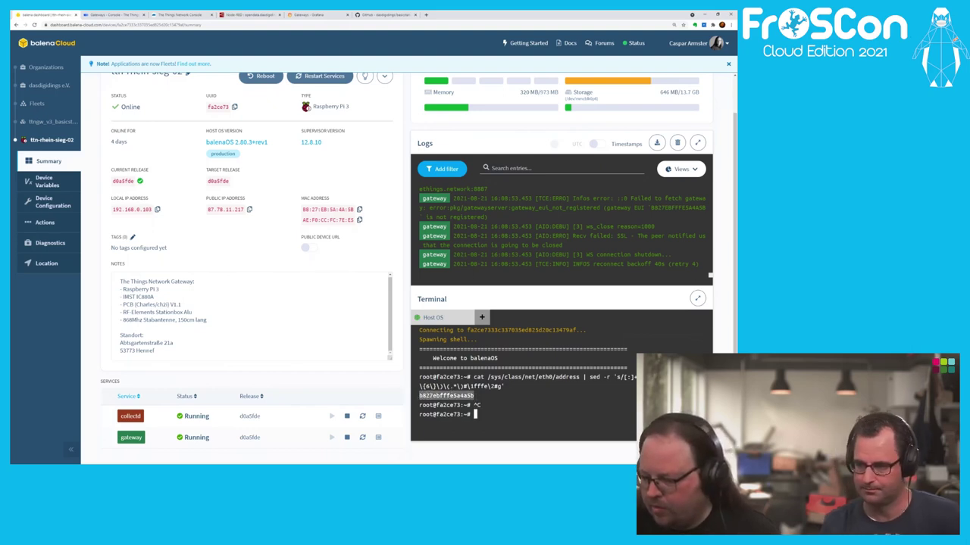
pyautogui.rightClick(421, 395)
pyautogui.click(450, 320)
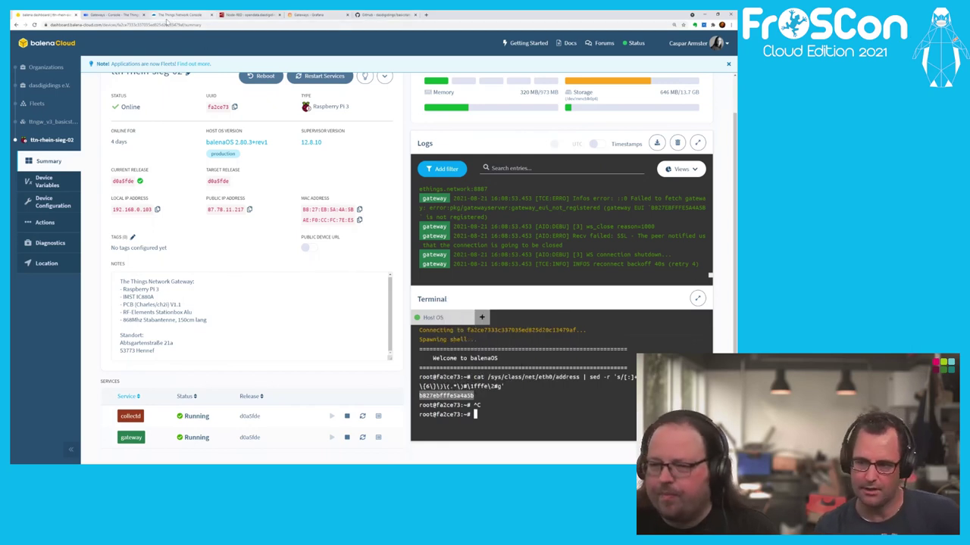
# Start adding a gateway in The Things Stack console with the copied EUI B827EBFFFE5A4A5B and the gateway ID ttn-rhein-sieg-02
pyautogui.click(125, 16)
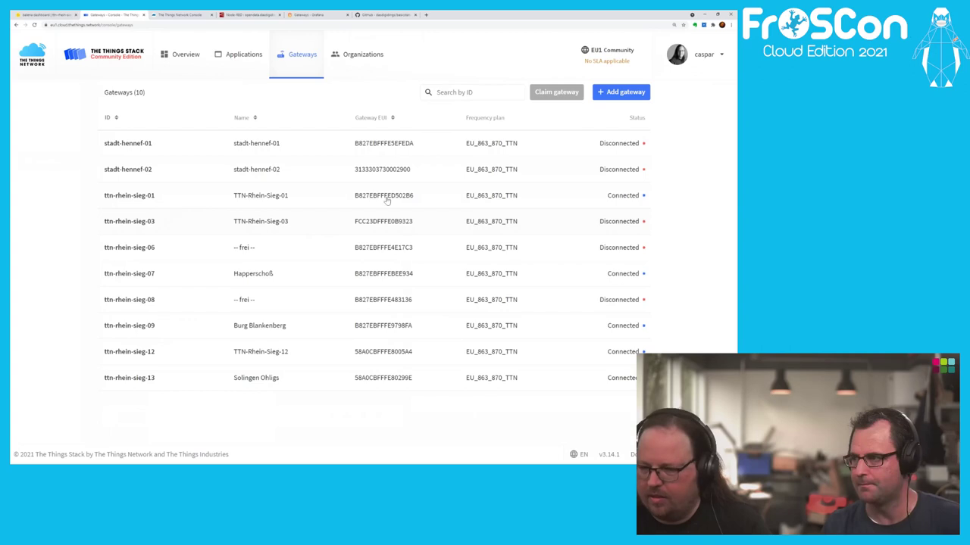
pyautogui.click(617, 93)
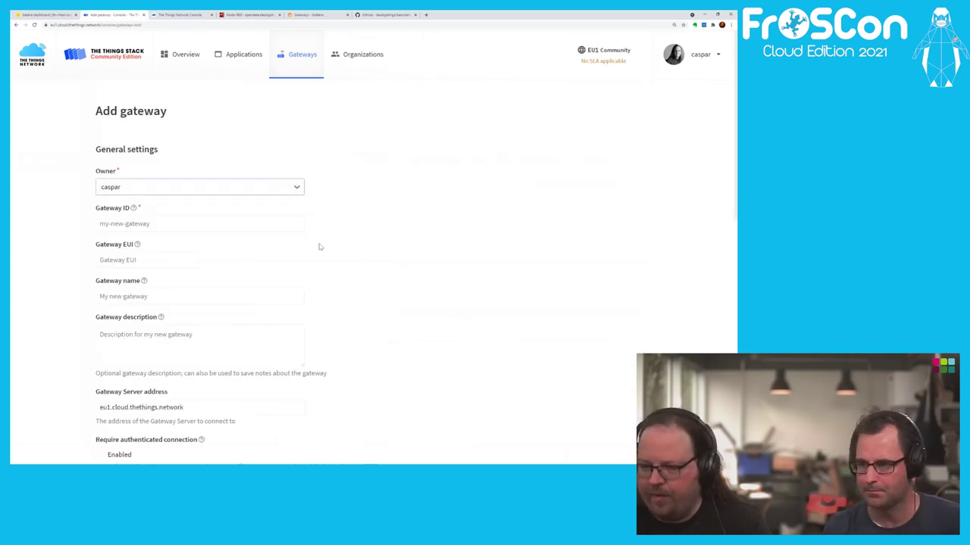
pyautogui.scroll(-1, 218, 233)
pyautogui.scroll(-1, 217, 233)
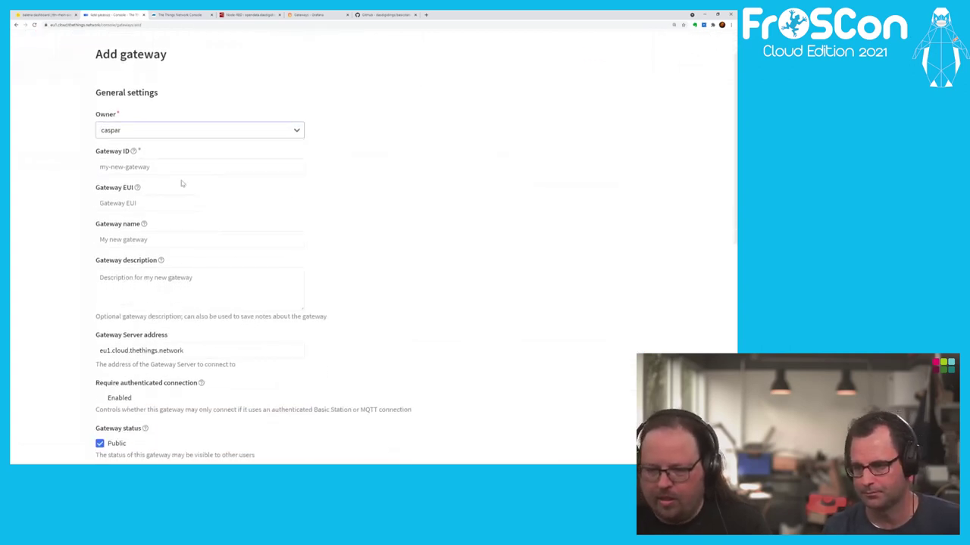
pyautogui.click(156, 200)
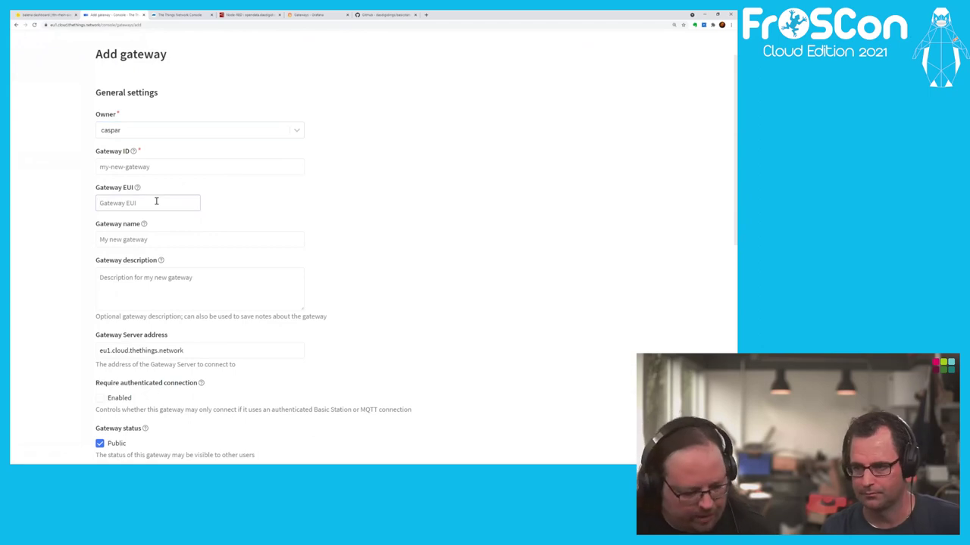
pyautogui.hotkey('ctrl', 'v')
pyautogui.click(163, 168)
pyautogui.write('ttn-rh')
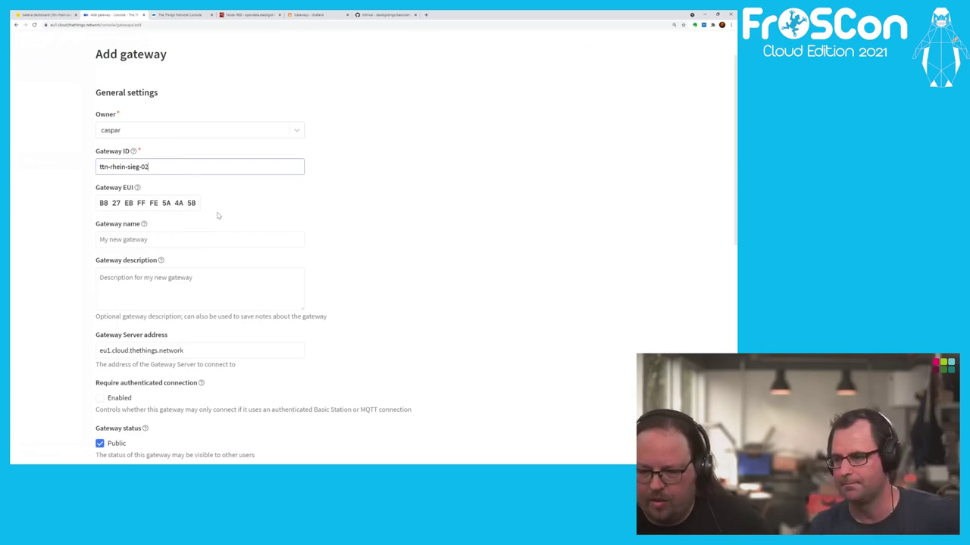
# Set both the gateway name and the gateway description to ttn-rhein-sieg-02
pyautogui.moveTo(156, 163); pyautogui.dragTo(80, 167)
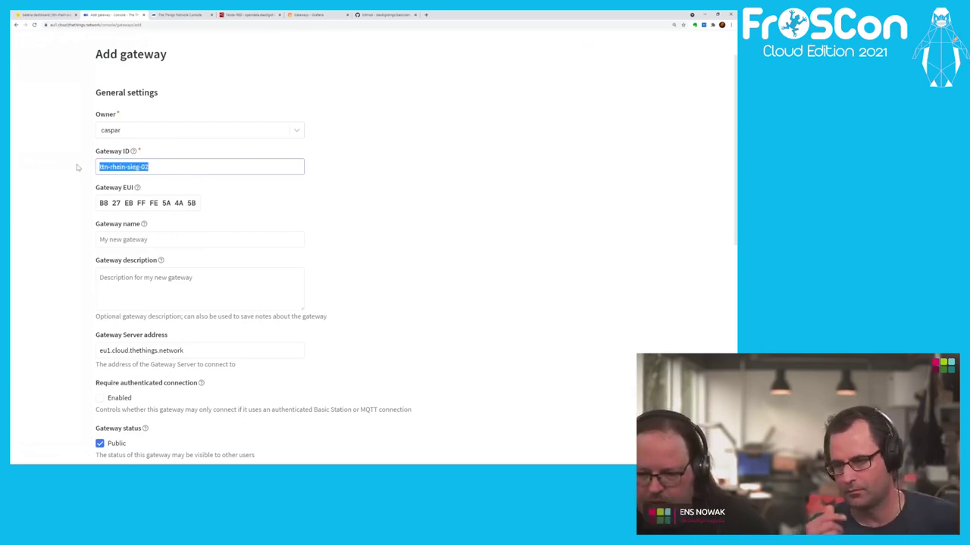
pyautogui.click(153, 242)
pyautogui.hotkey('ctrl', 'v')
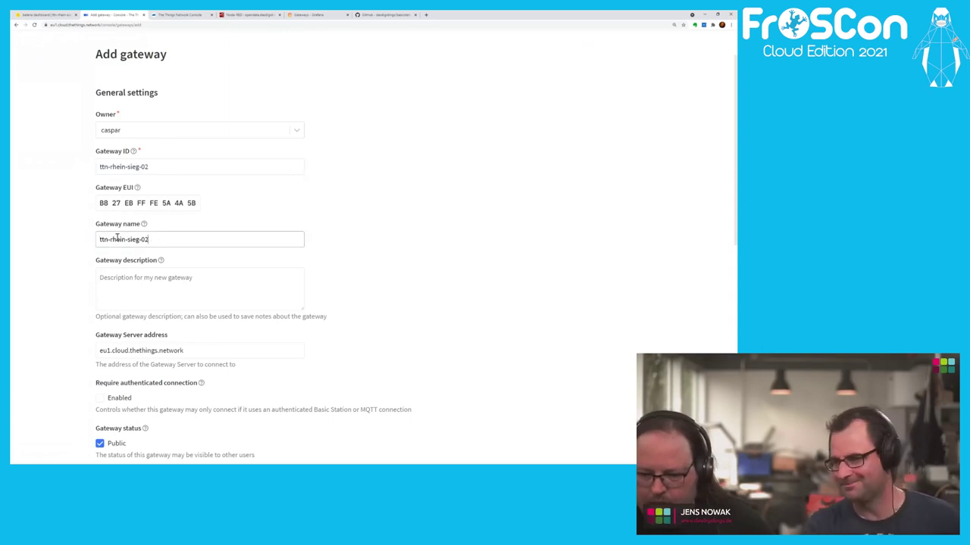
pyautogui.scroll(-5, 255, 285)
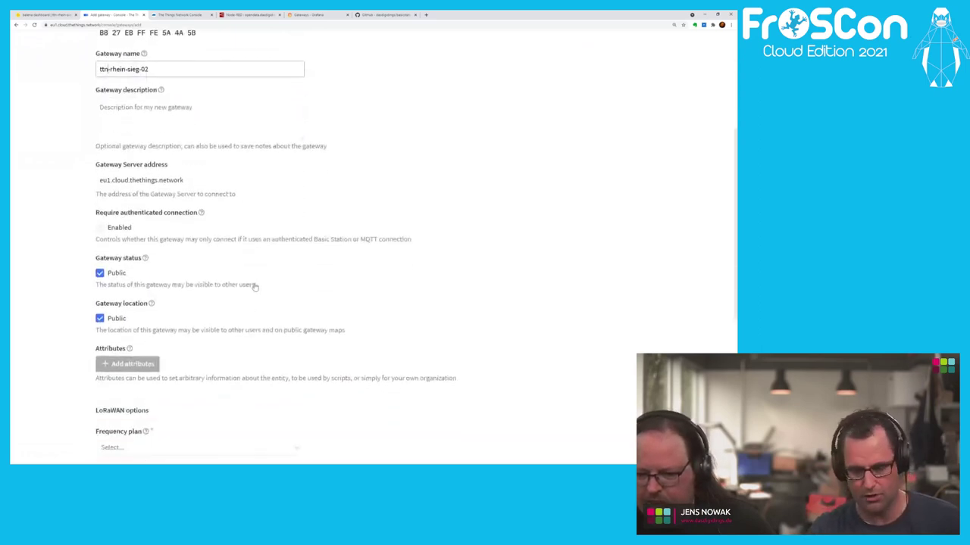
pyautogui.click(166, 114)
pyautogui.hotkey('ctrl', 'v')
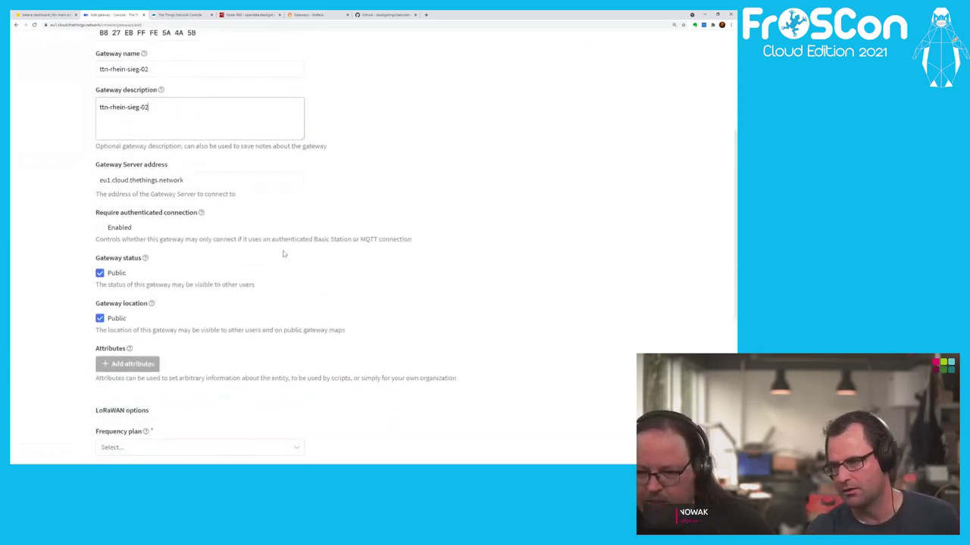
pyautogui.click(361, 190)
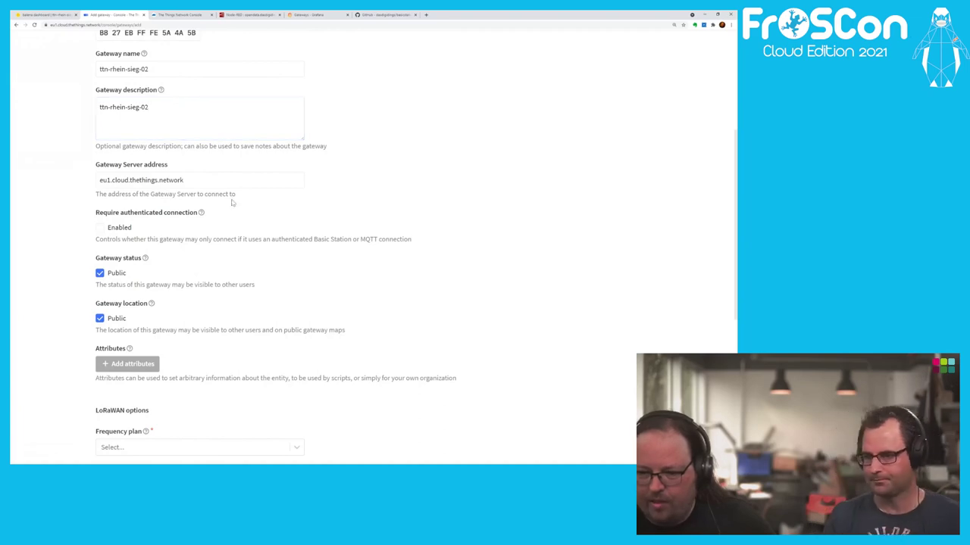
# Choose the frequency plan Europe 863-870 MHz (SF9 for RX2 - recommended) and create the gateway
pyautogui.doubleClick(103, 179)
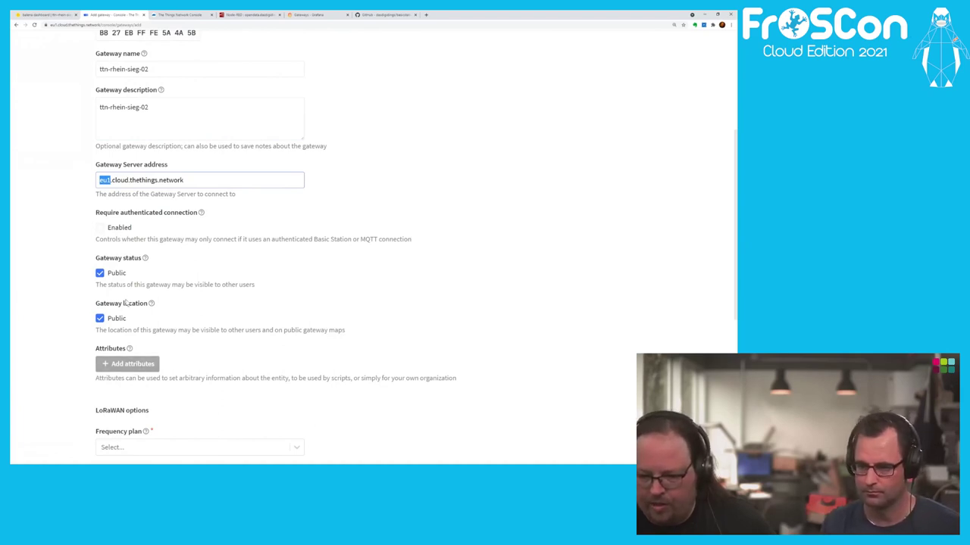
pyautogui.scroll(-3, 217, 292)
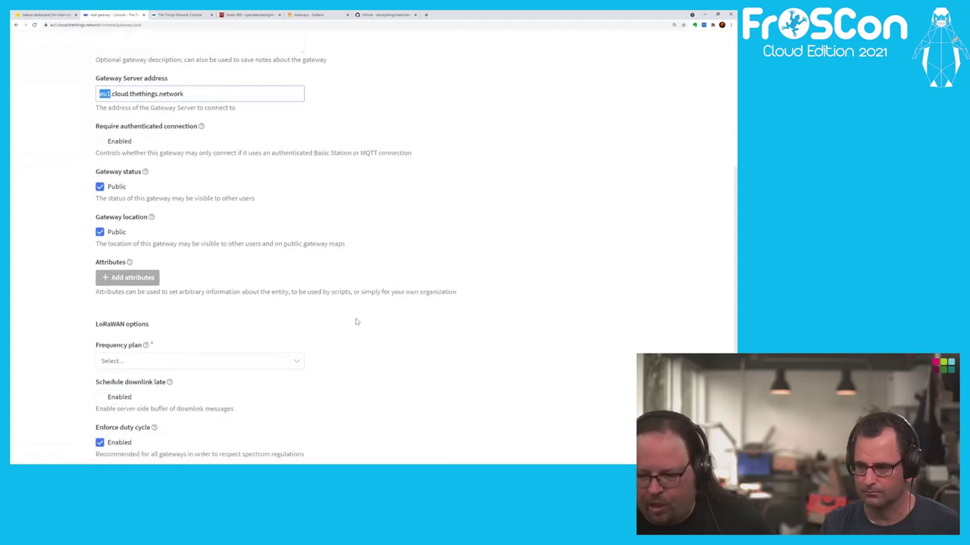
pyautogui.click(274, 305)
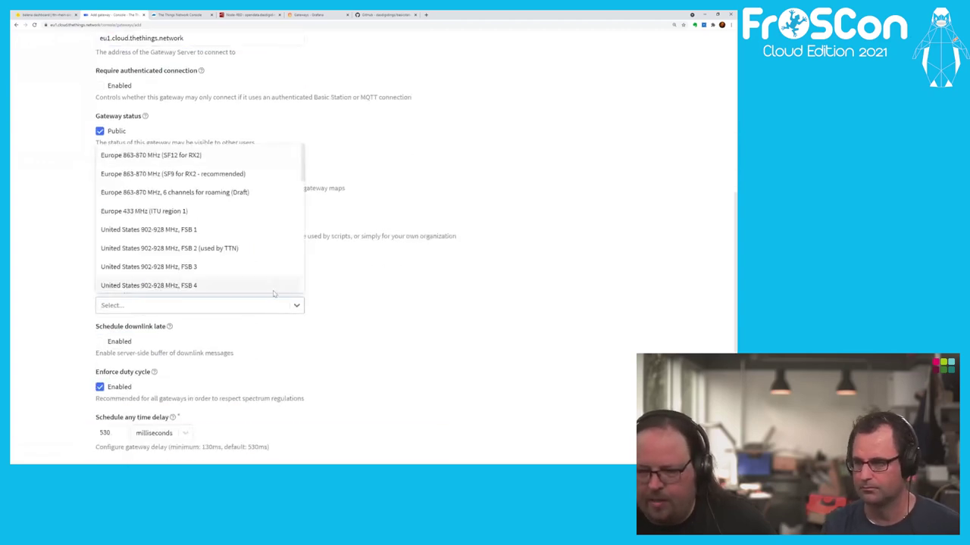
pyautogui.click(219, 174)
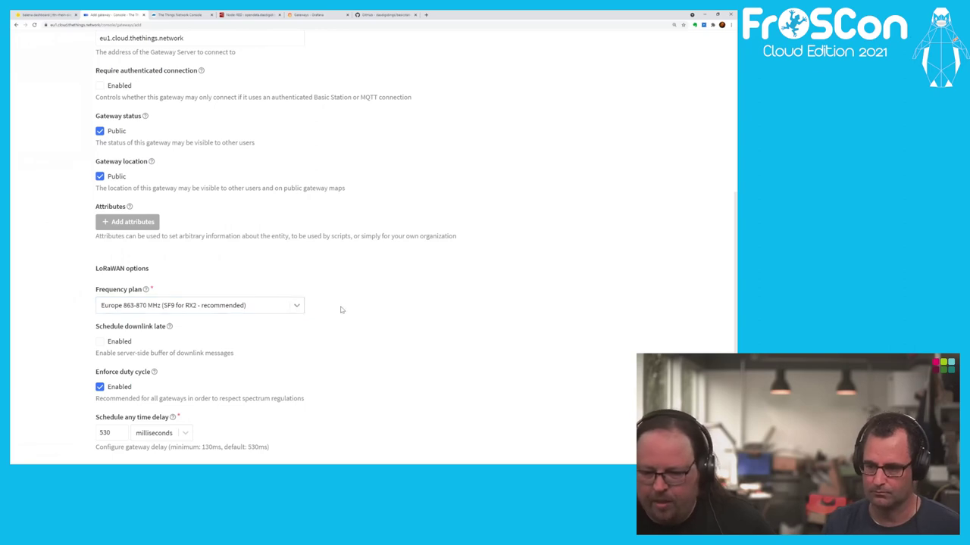
pyautogui.scroll(-3, 341, 311)
pyautogui.scroll(-2, 342, 311)
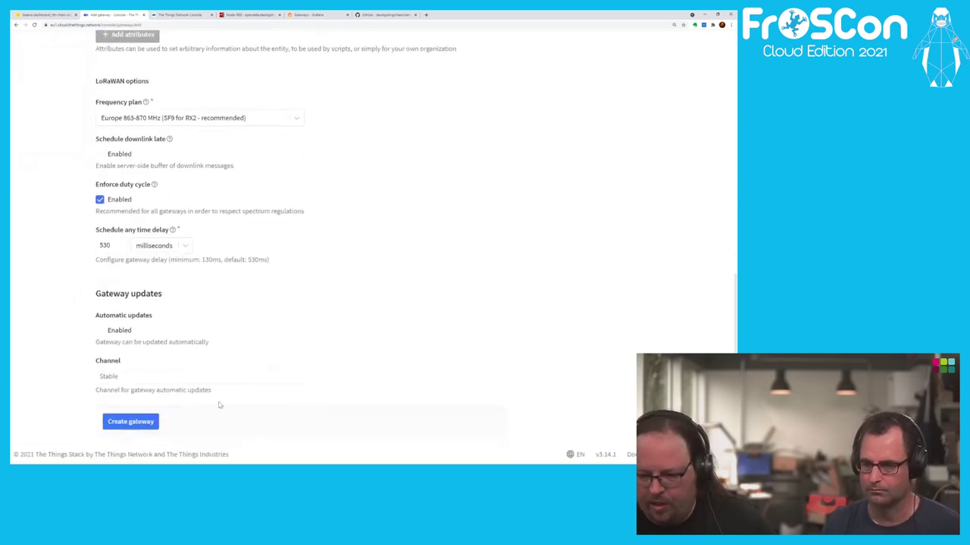
pyautogui.click(135, 423)
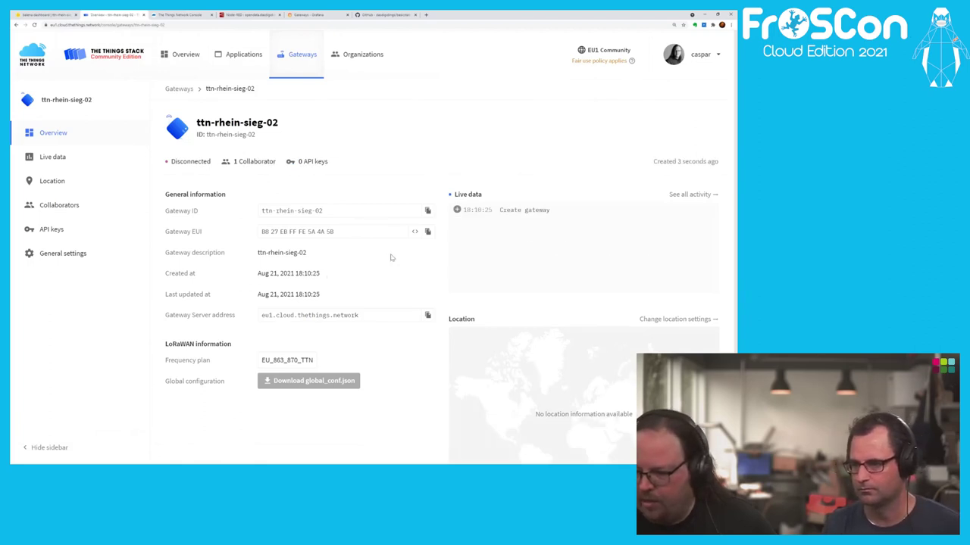
# Check the README's API key instructions for The Things Stack V3 and start adding an API key to the new gateway
pyautogui.click(381, 15)
pyautogui.scroll(-2, 326, 251)
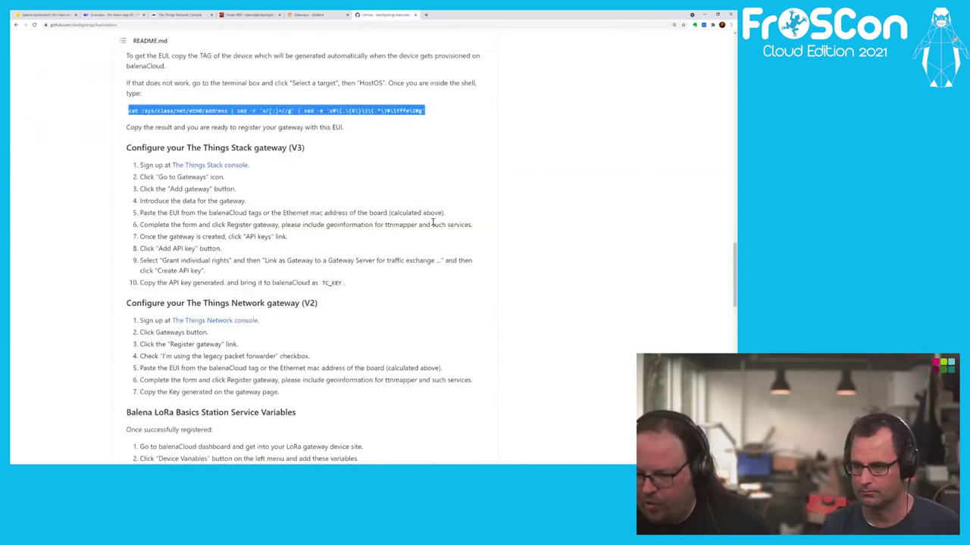
pyautogui.moveTo(145, 237); pyautogui.dragTo(314, 240)
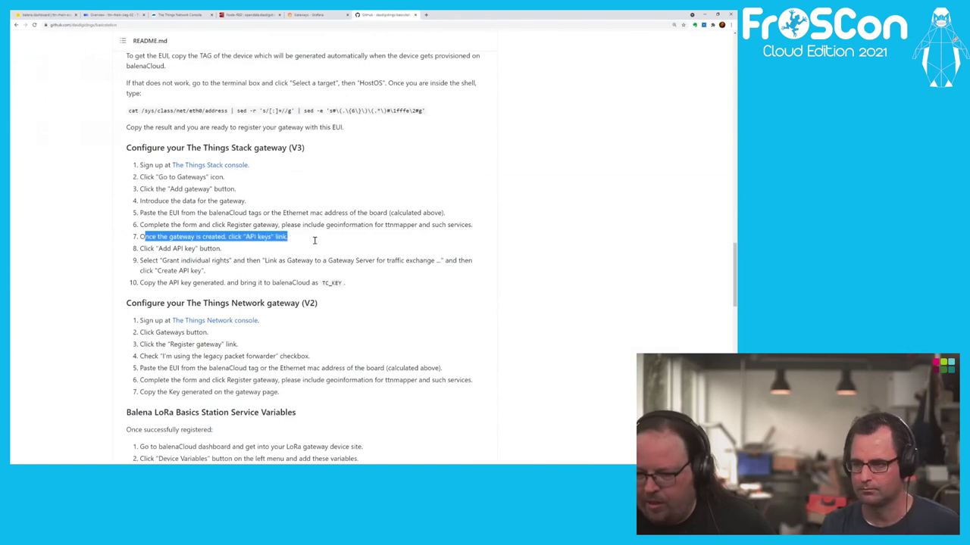
pyautogui.doubleClick(264, 236)
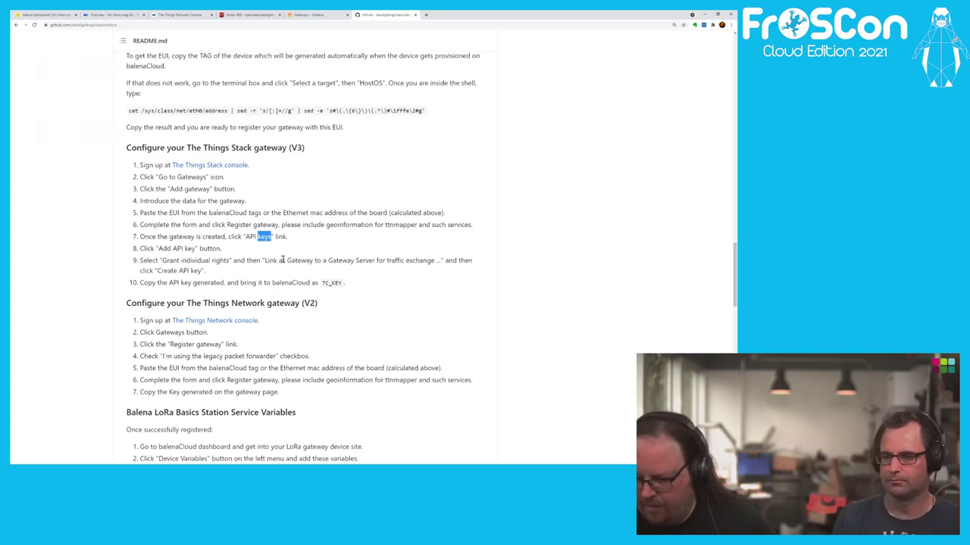
pyautogui.moveTo(265, 261); pyautogui.dragTo(415, 260)
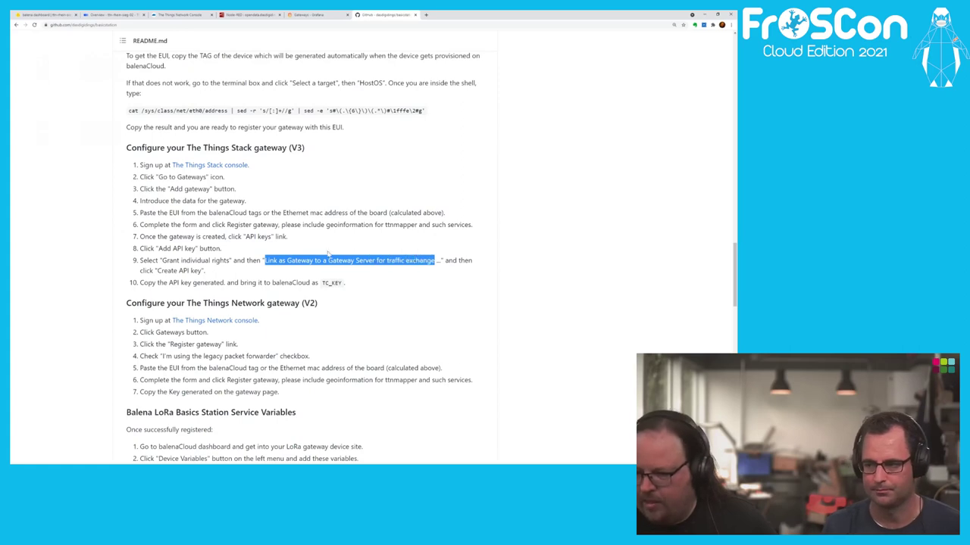
pyautogui.click(107, 15)
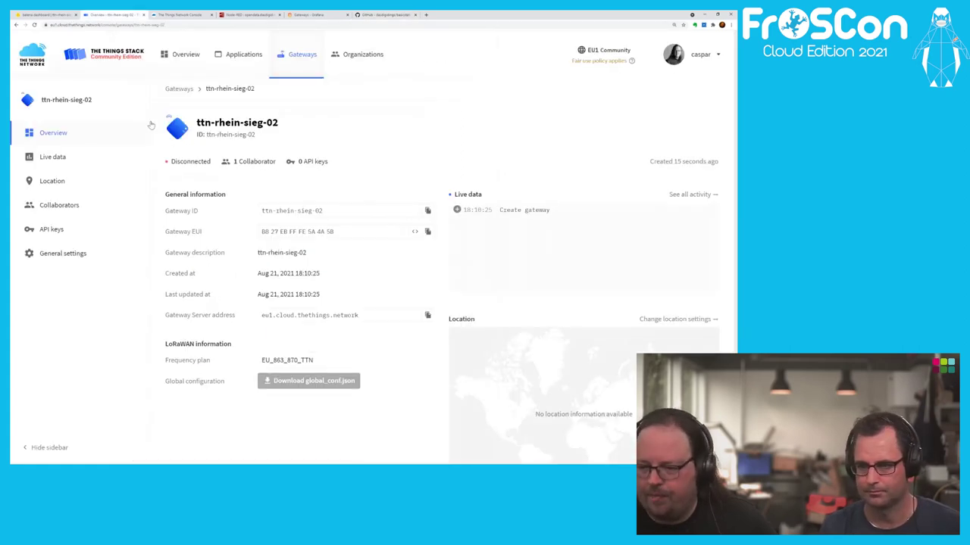
pyautogui.click(55, 230)
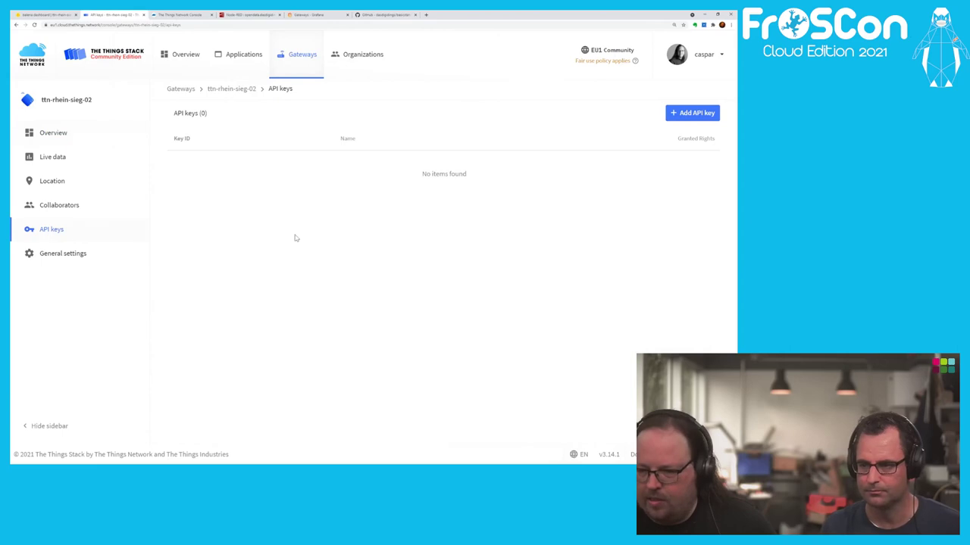
pyautogui.click(693, 113)
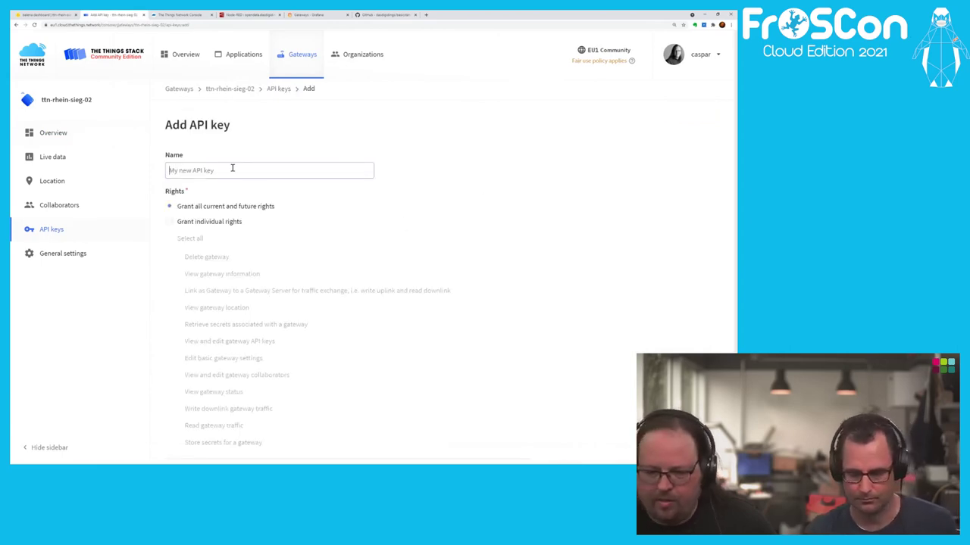
# Create an API key named balena with only the right to link as Gateway to a Gateway Server, and copy the key
pyautogui.write('balena')
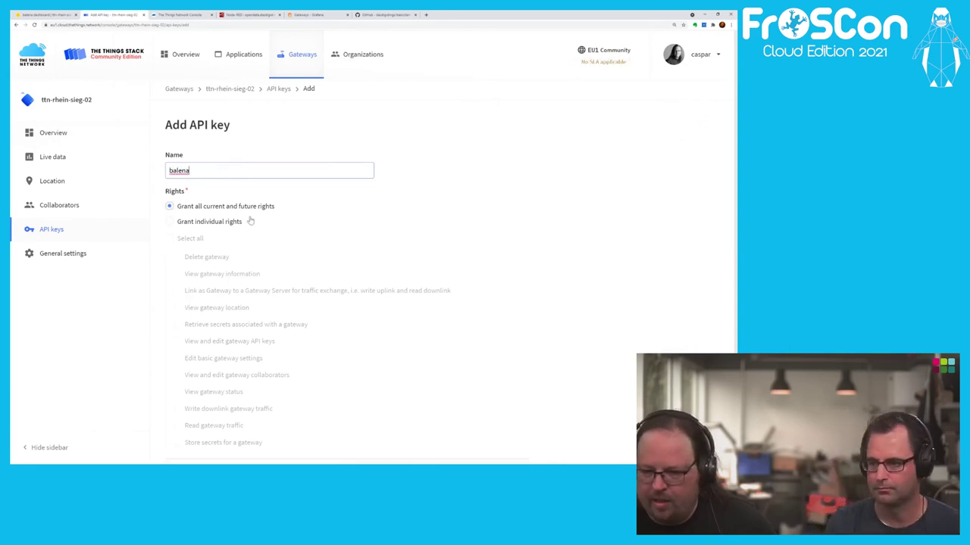
pyautogui.click(227, 222)
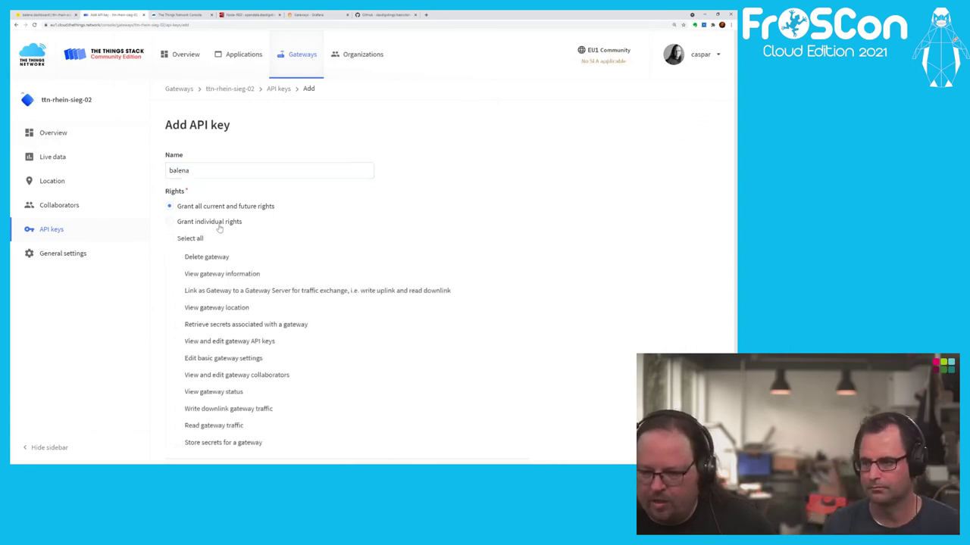
pyautogui.scroll(-1, 329, 261)
pyautogui.click(308, 241)
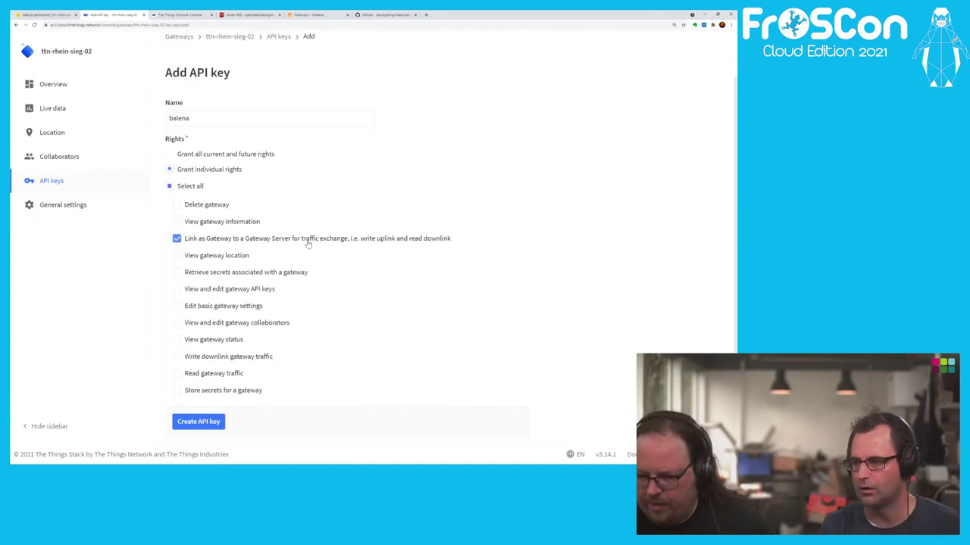
pyautogui.click(199, 422)
pyautogui.click(511, 312)
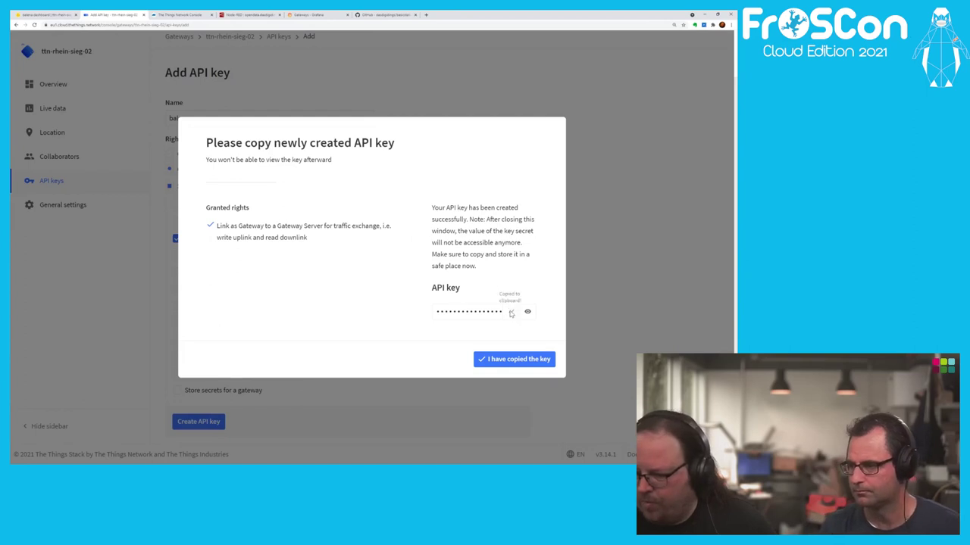
pyautogui.click(506, 362)
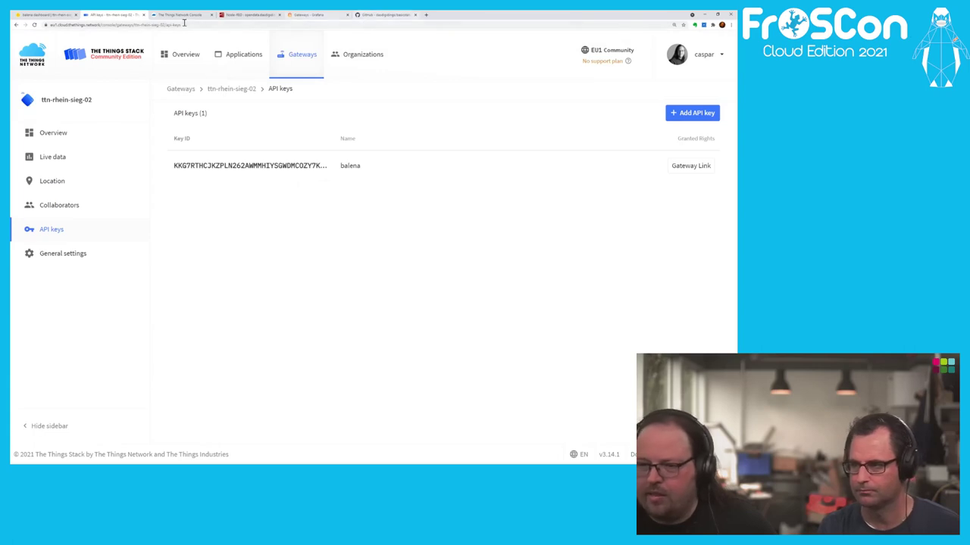
# In balenaCloud, override the TC_KEY device variable of ttn-rhein-sieg-02 with the copied API key
pyautogui.click(42, 14)
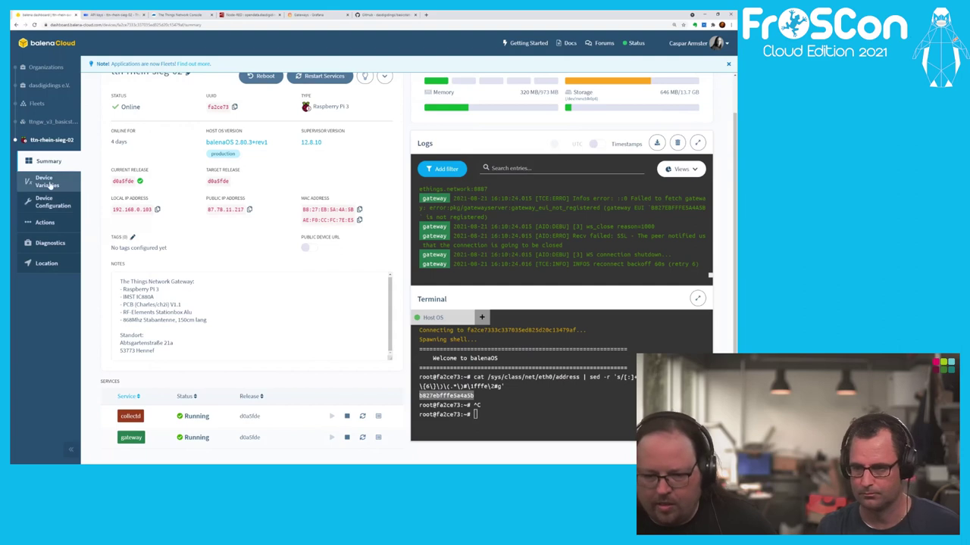
pyautogui.click(50, 184)
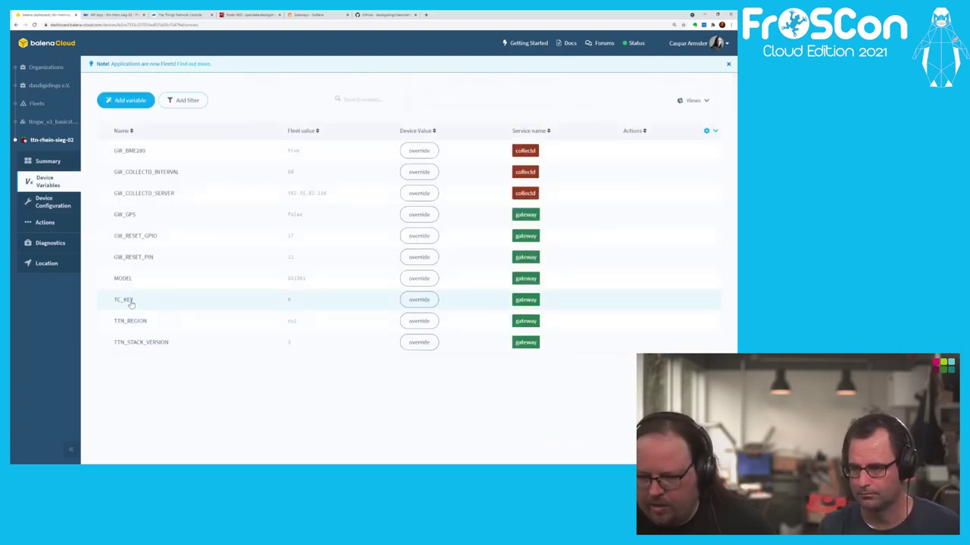
pyautogui.click(418, 300)
pyautogui.doubleClick(446, 254)
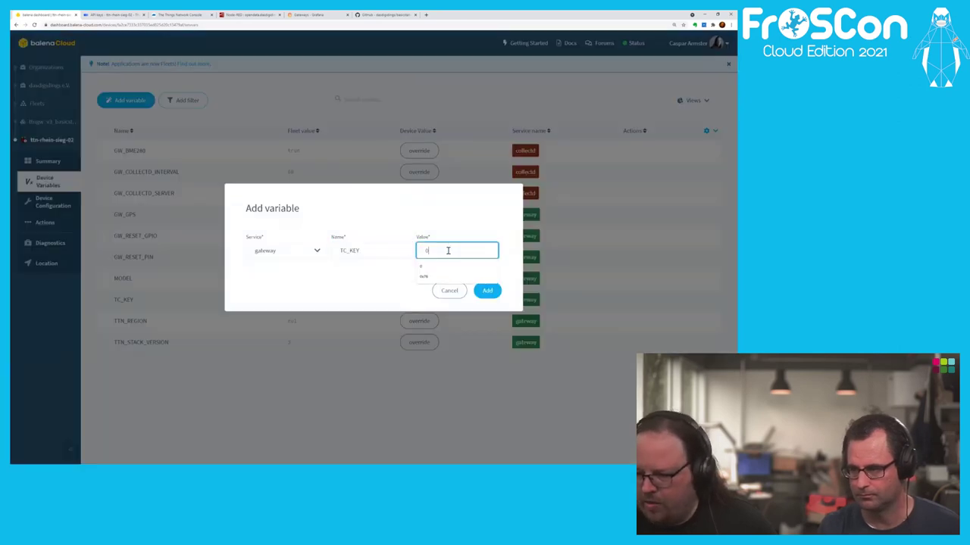
pyautogui.hotkey('ctrl', 'v')
pyautogui.click(488, 292)
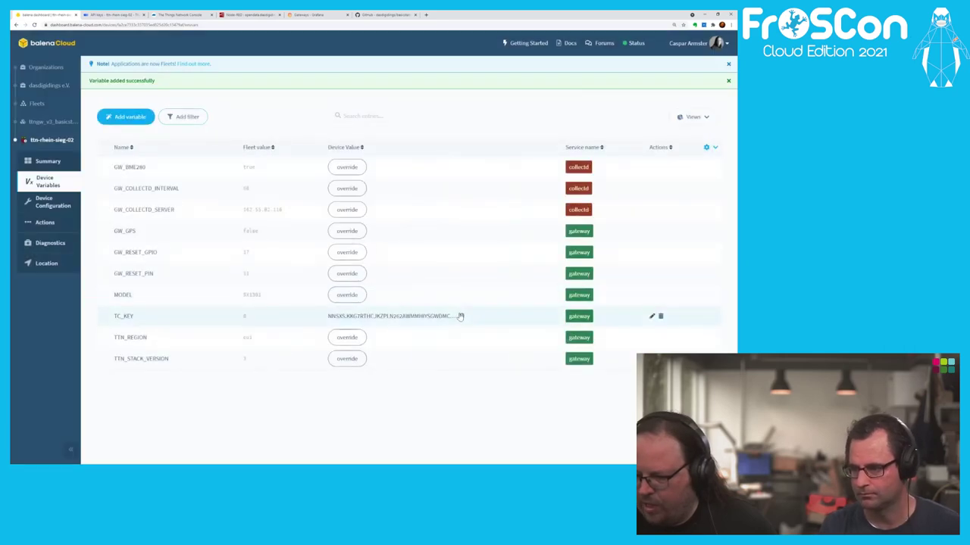
# Reopen ttn-rhein-sieg-02 from the fleet's device list and override its MODEL device variable with iC880a
pyautogui.click(49, 122)
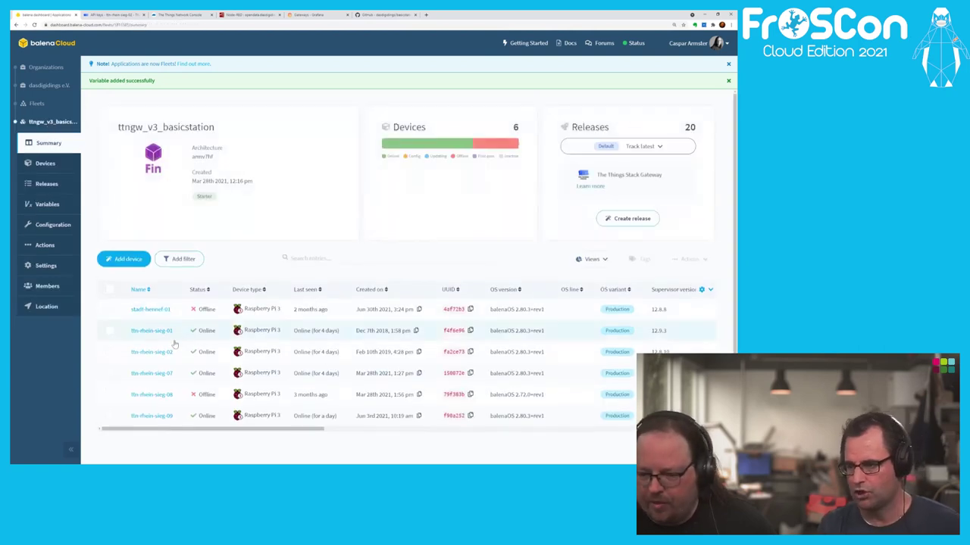
pyautogui.click(156, 352)
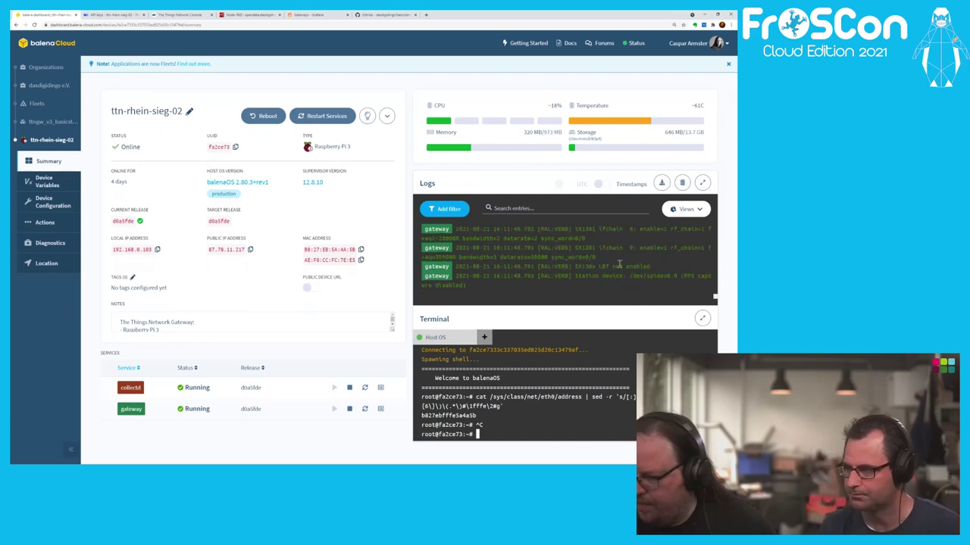
pyautogui.click(50, 183)
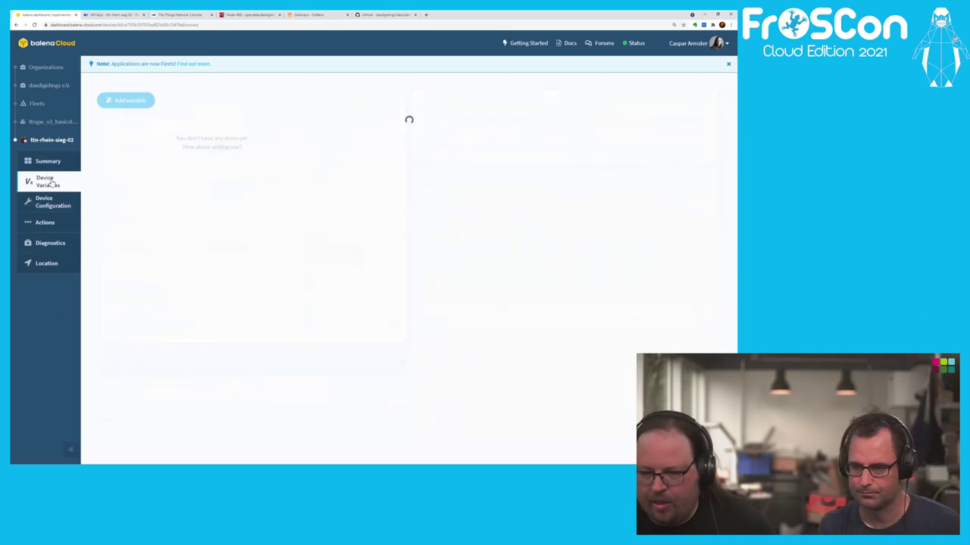
pyautogui.click(361, 280)
pyautogui.press('Tab')
pyautogui.hotkey('ctrl', 'a')
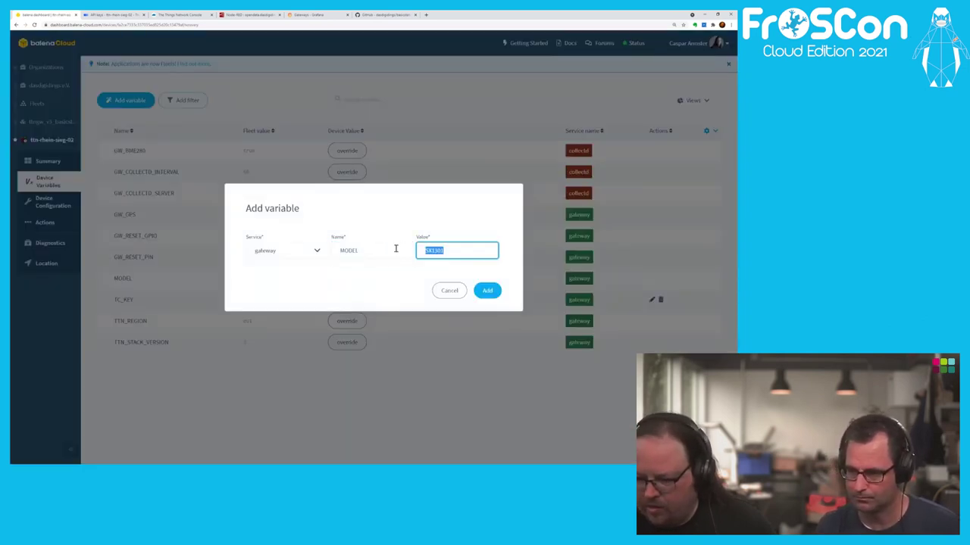
pyautogui.write('cc88')
pyautogui.click(425, 267)
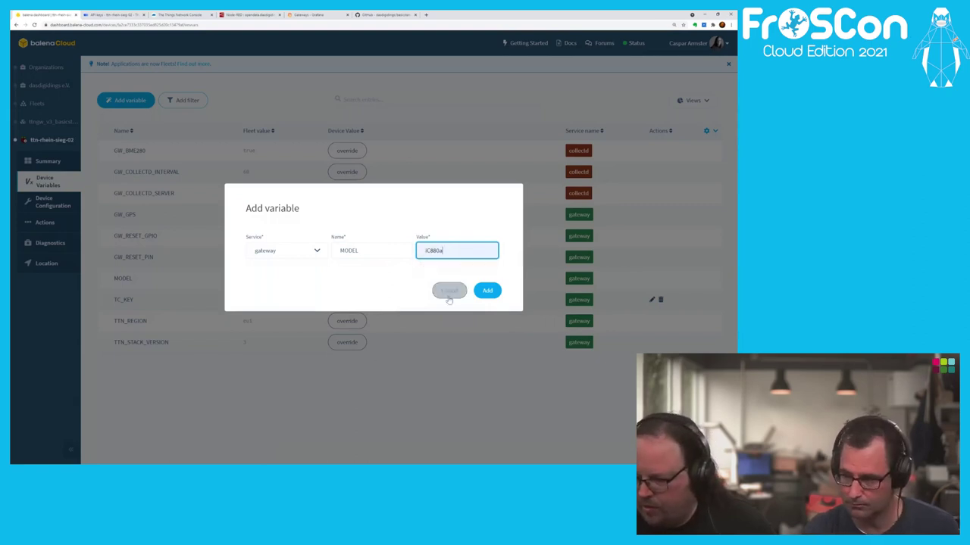
pyautogui.click(489, 293)
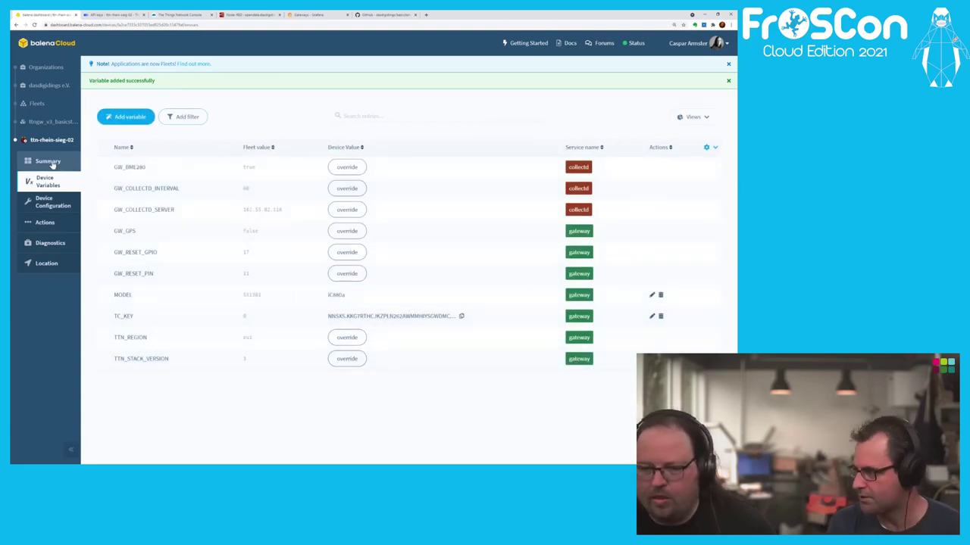
# Return to the device summary and close the Host OS terminal session
pyautogui.click(50, 162)
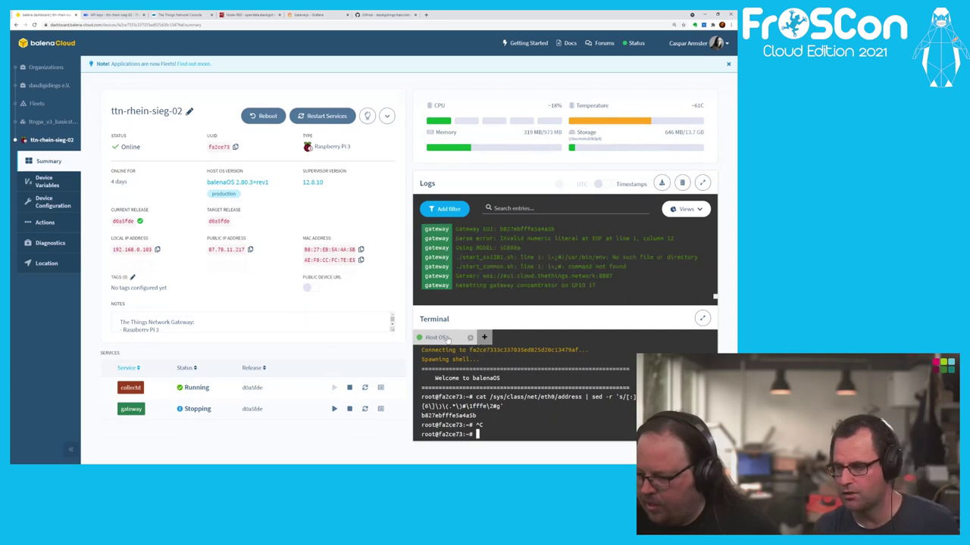
pyautogui.click(470, 339)
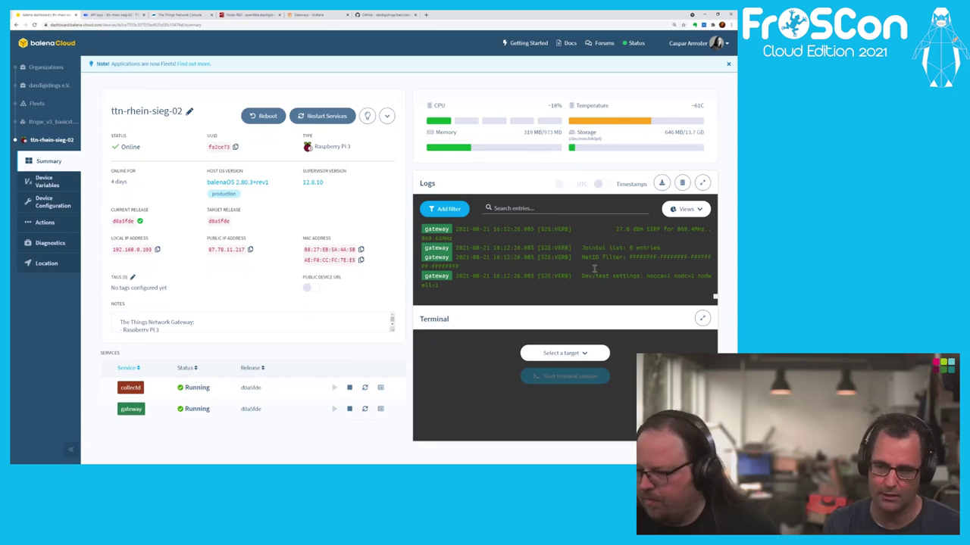
# Examine the gateway service's recent startup entries in the device logs
pyautogui.scroll(3, 599, 271)
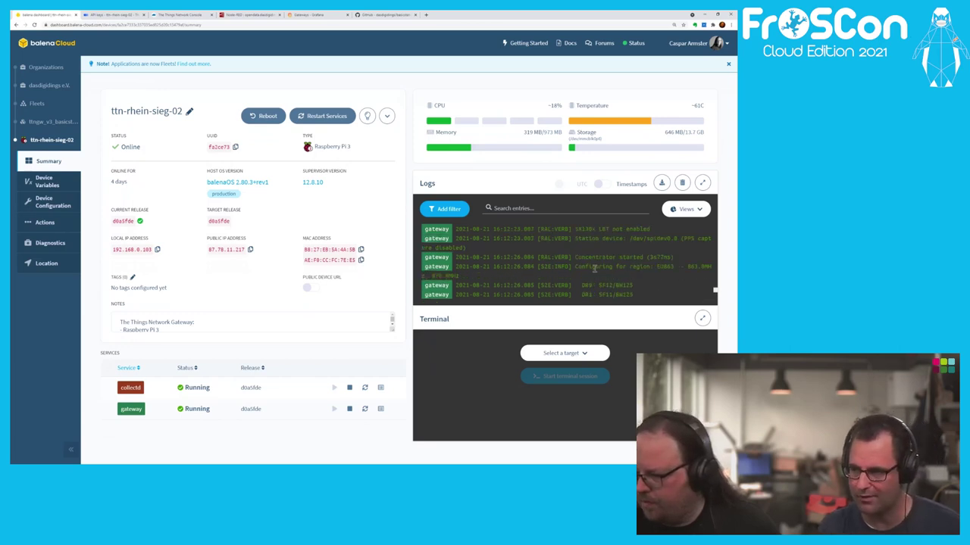
pyautogui.scroll(2, 595, 269)
pyautogui.scroll(-3, 594, 269)
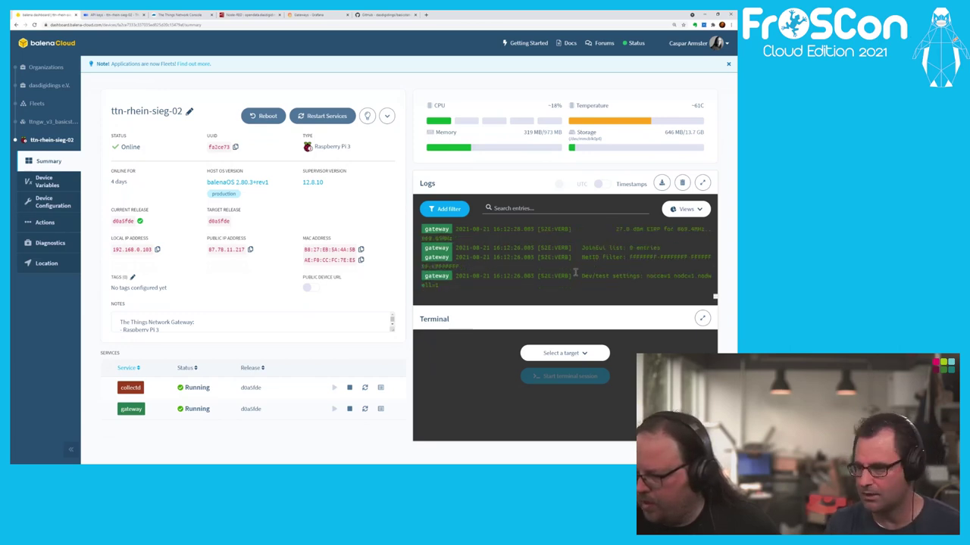
# In The Things Stack, check ttn-rhein-sieg-02's overview and live data alongside its balenaCloud device logs
pyautogui.click(110, 14)
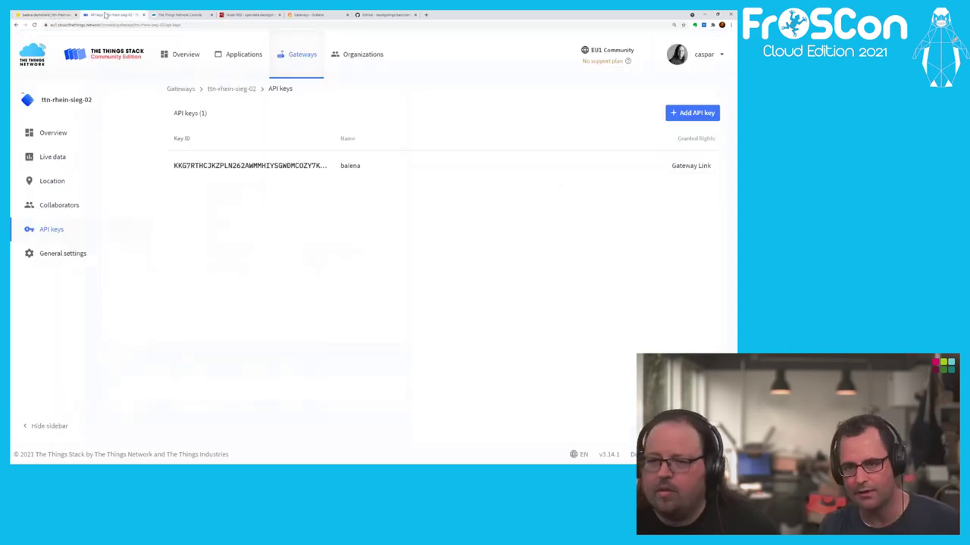
pyautogui.click(233, 90)
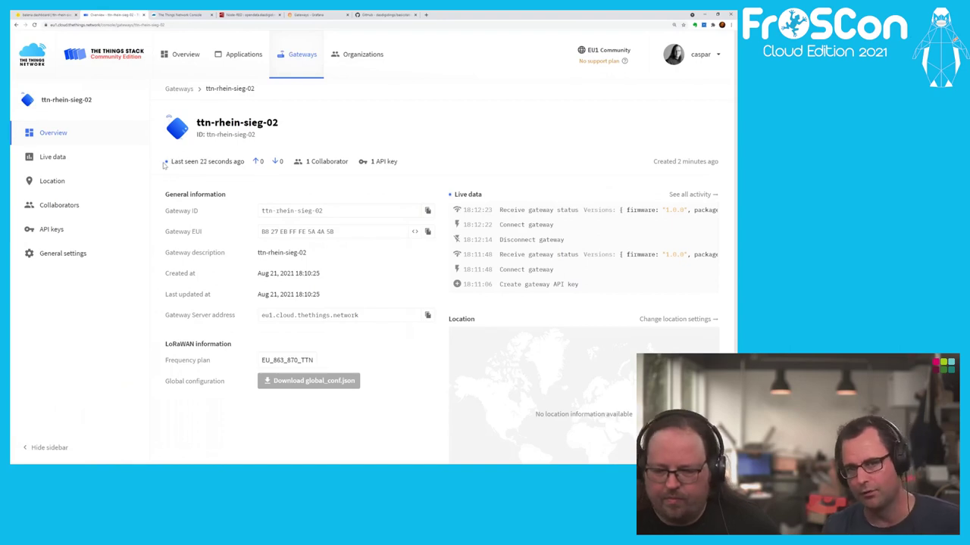
pyautogui.doubleClick(203, 161)
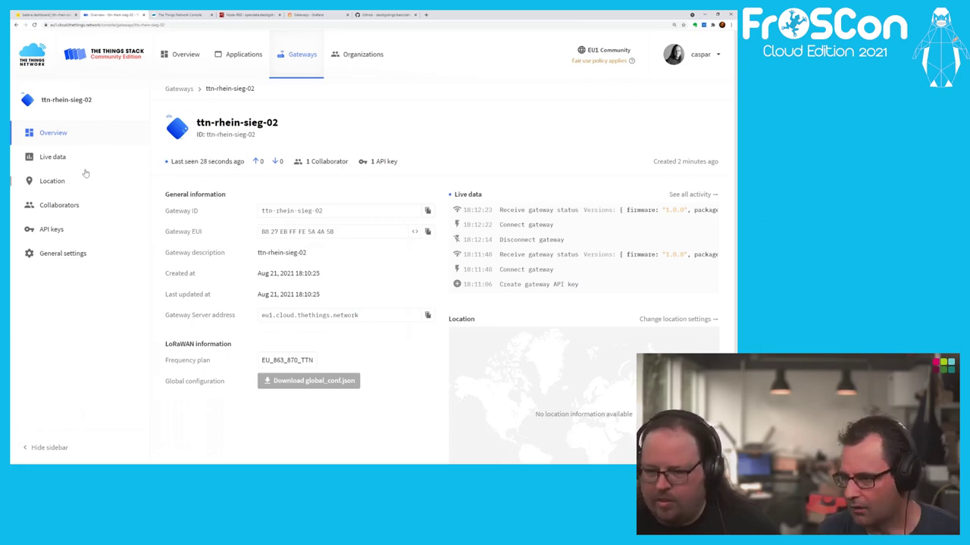
pyautogui.click(63, 158)
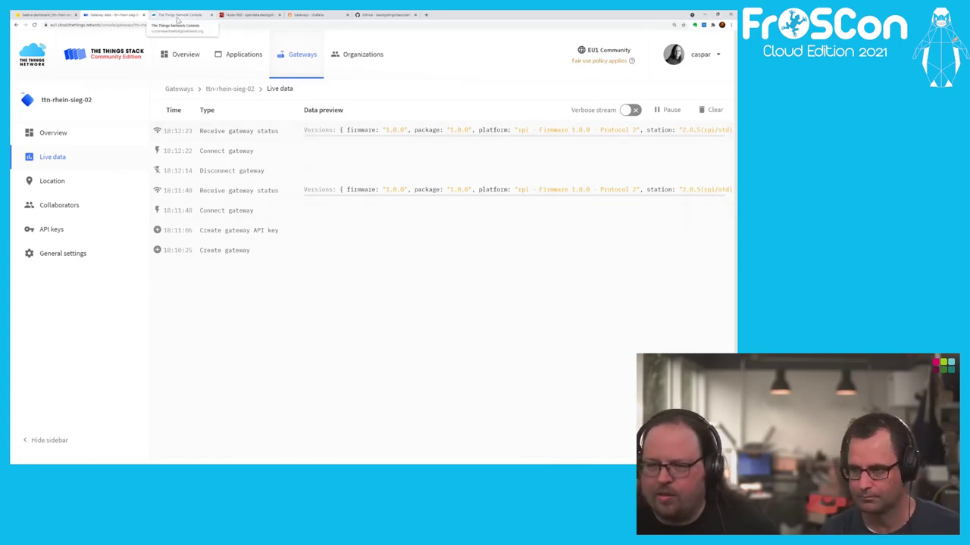
pyautogui.click(47, 15)
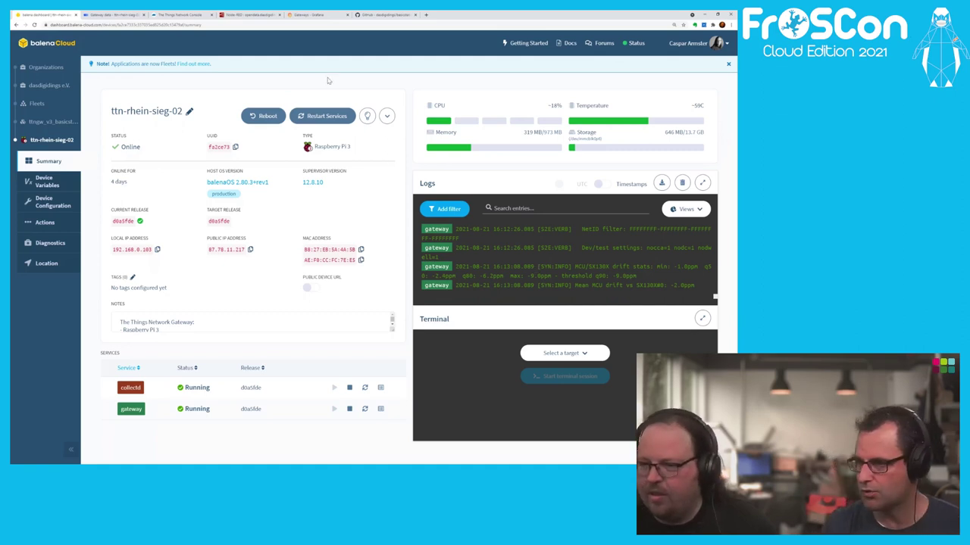
pyautogui.click(112, 14)
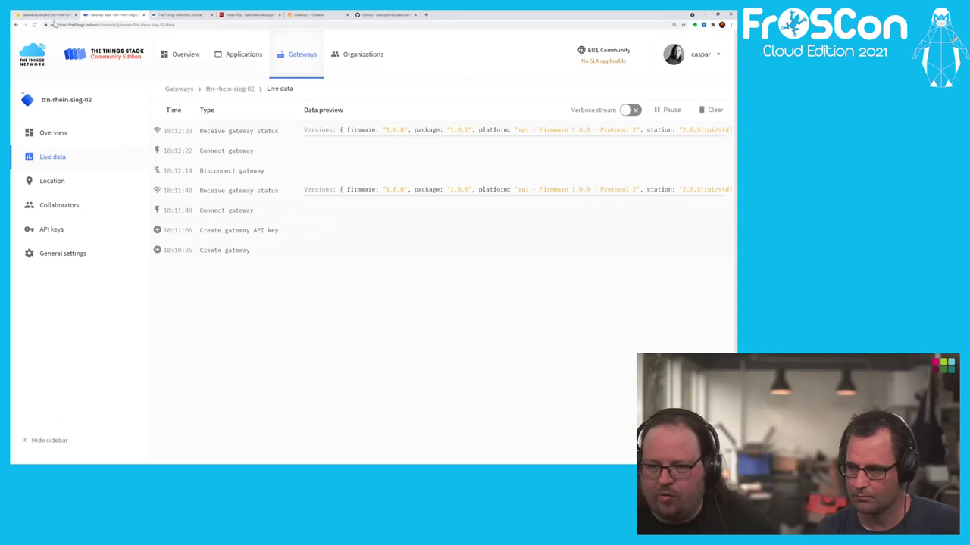
# In balenaCloud, override the GW_BME280 device variable of ttn-rhein-sieg-02 with false
pyautogui.click(50, 14)
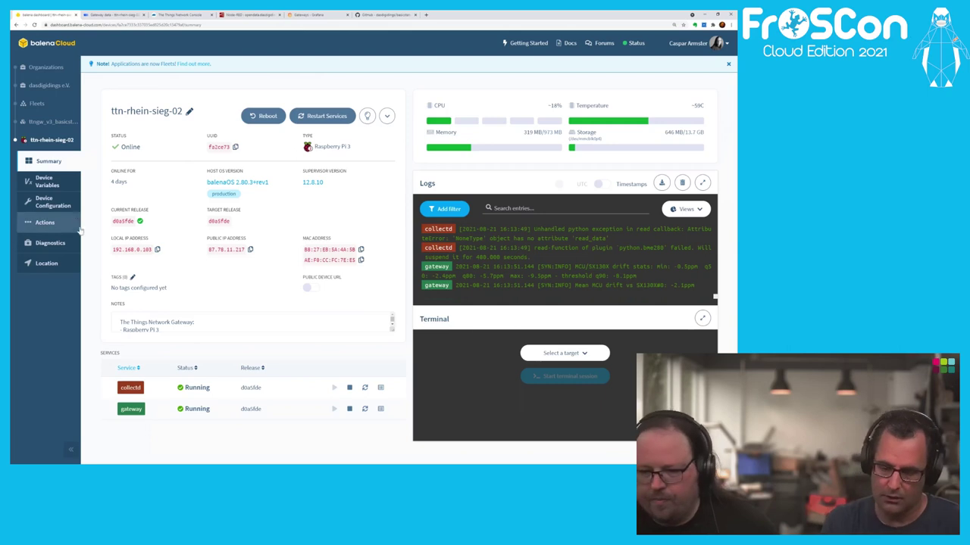
pyautogui.click(55, 186)
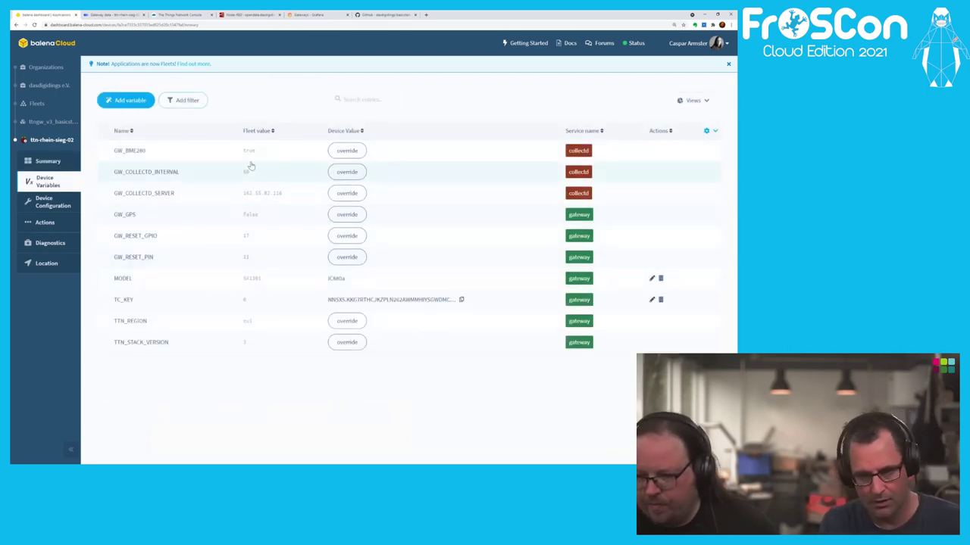
pyautogui.click(360, 151)
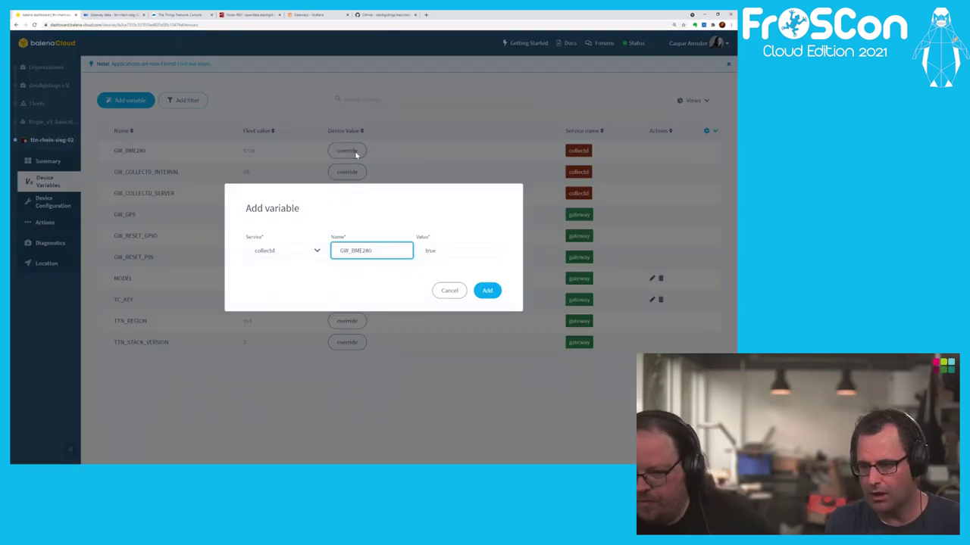
pyautogui.doubleClick(439, 251)
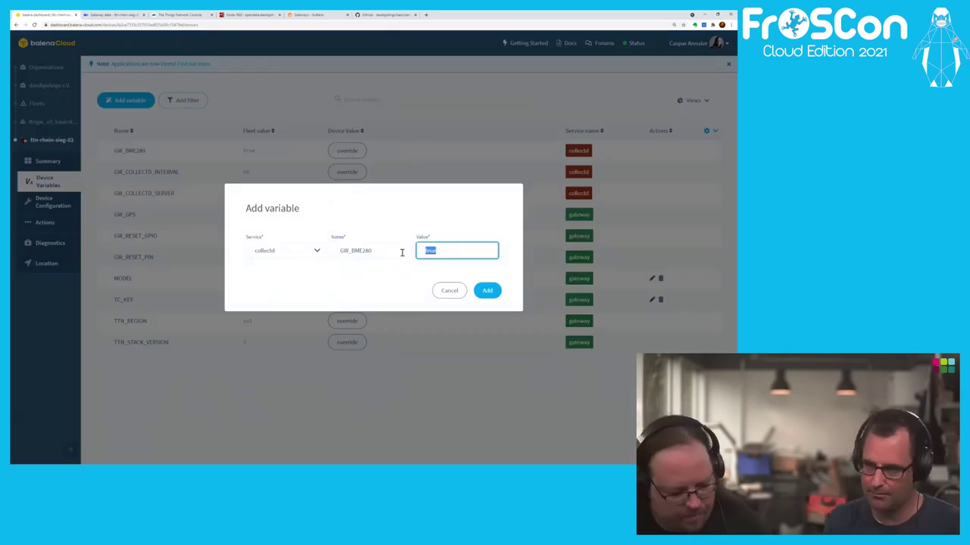
pyautogui.write('false')
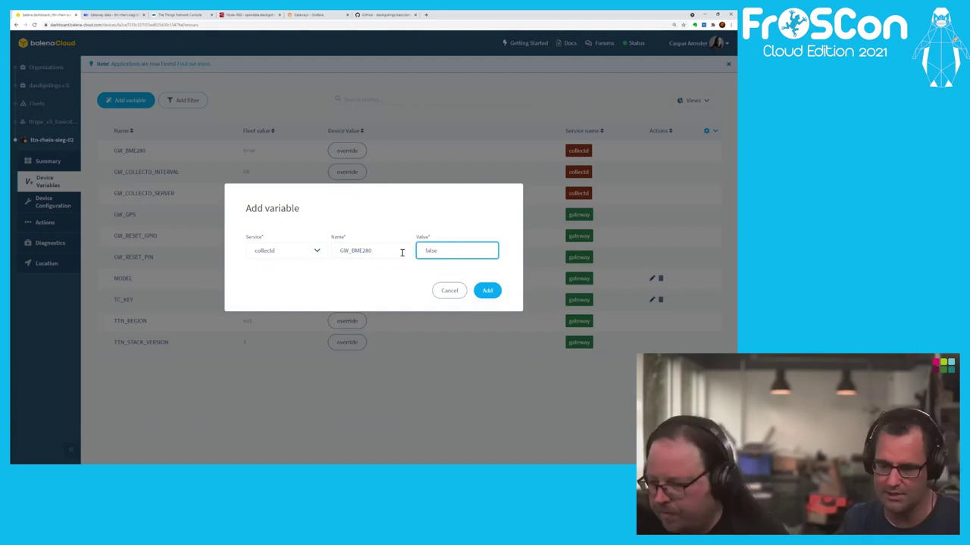
pyautogui.click(487, 292)
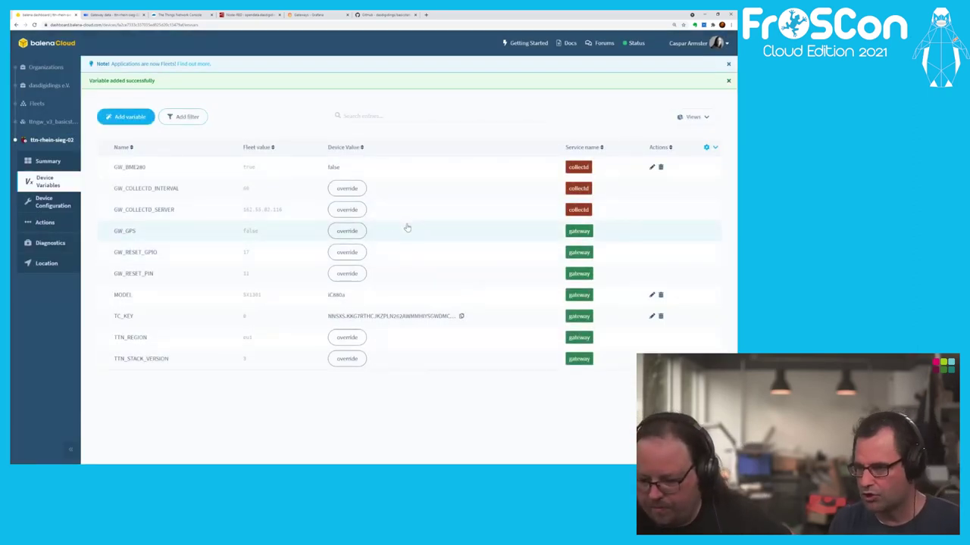
# Return to the device summary and compare its logs with the gateway's live data in The Things Stack
pyautogui.click(48, 162)
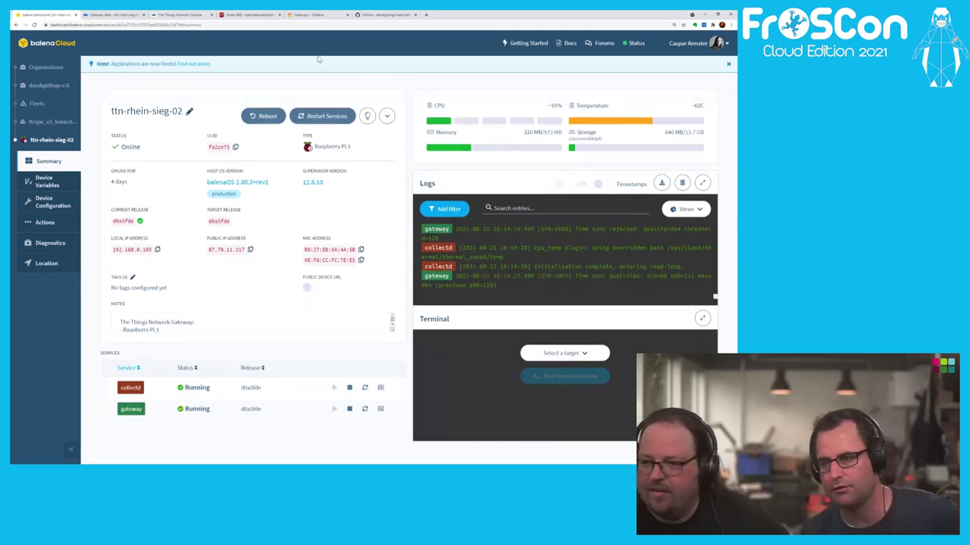
pyautogui.click(109, 15)
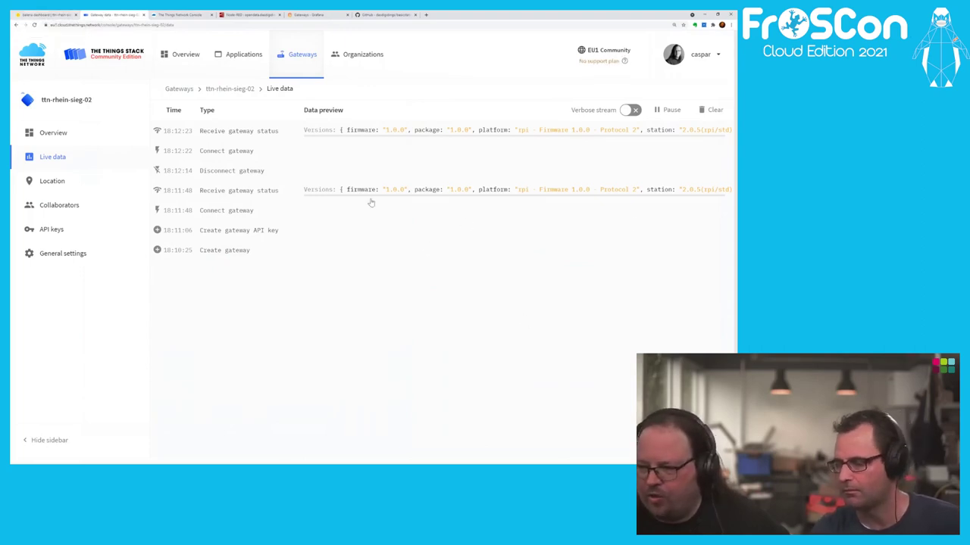
pyautogui.click(46, 14)
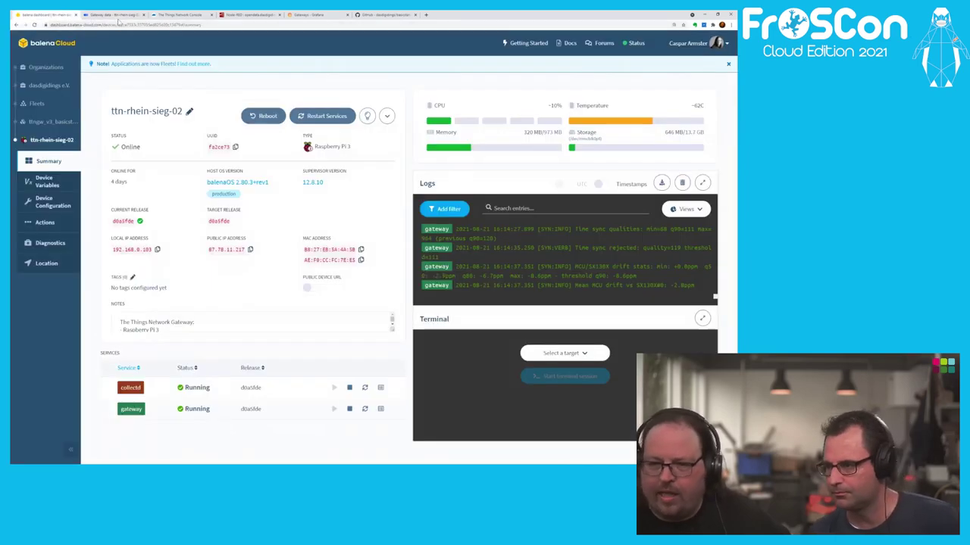
pyautogui.click(115, 15)
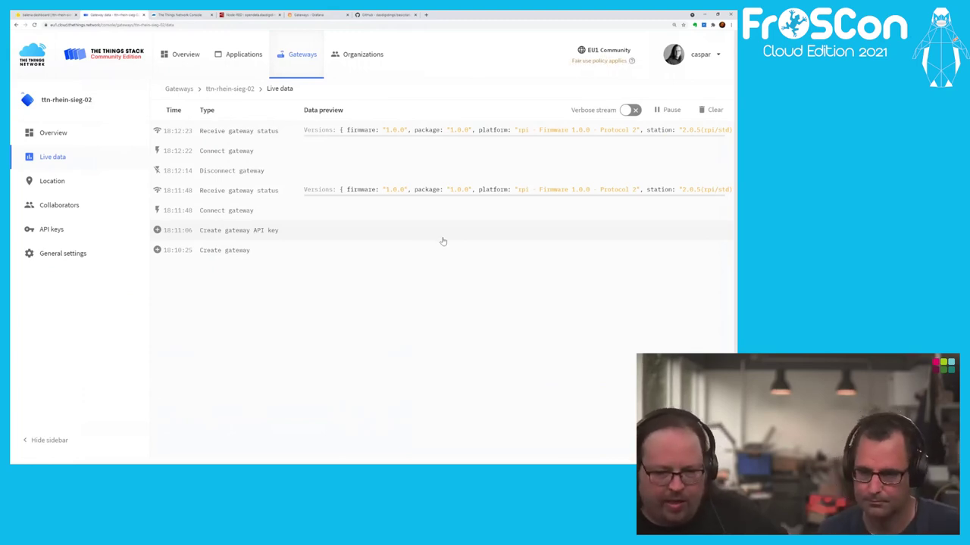
# Open the gateways list in a new browser tab and view the live data of TTN-Rhein-Sieg-01
pyautogui.rightClick(182, 89)
pyautogui.click(201, 96)
pyautogui.hotkey('ctrl', 'Tab')
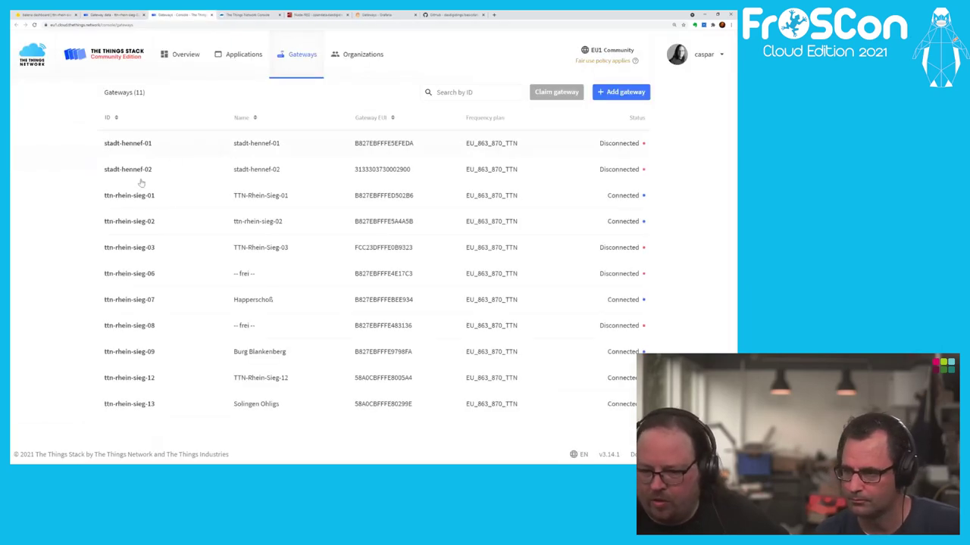
pyautogui.click(146, 200)
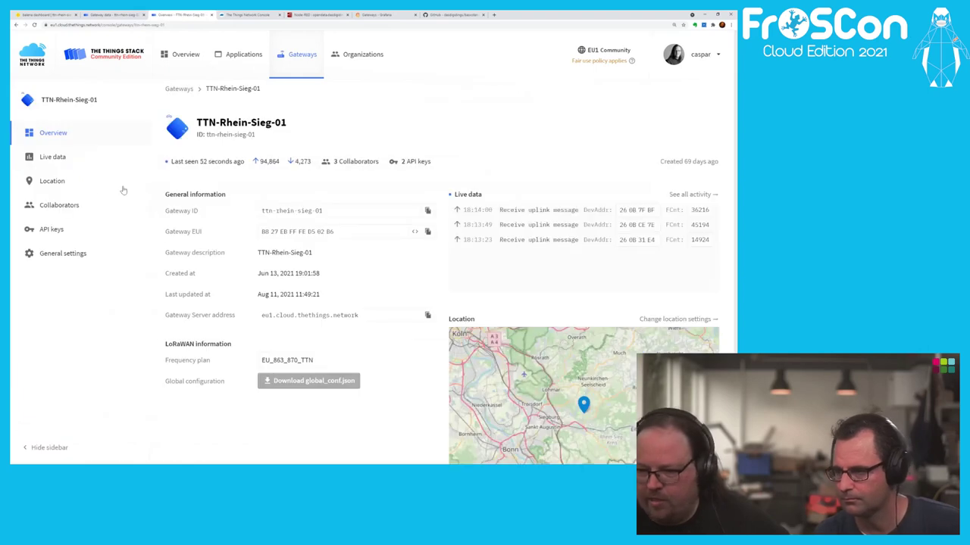
pyautogui.click(55, 159)
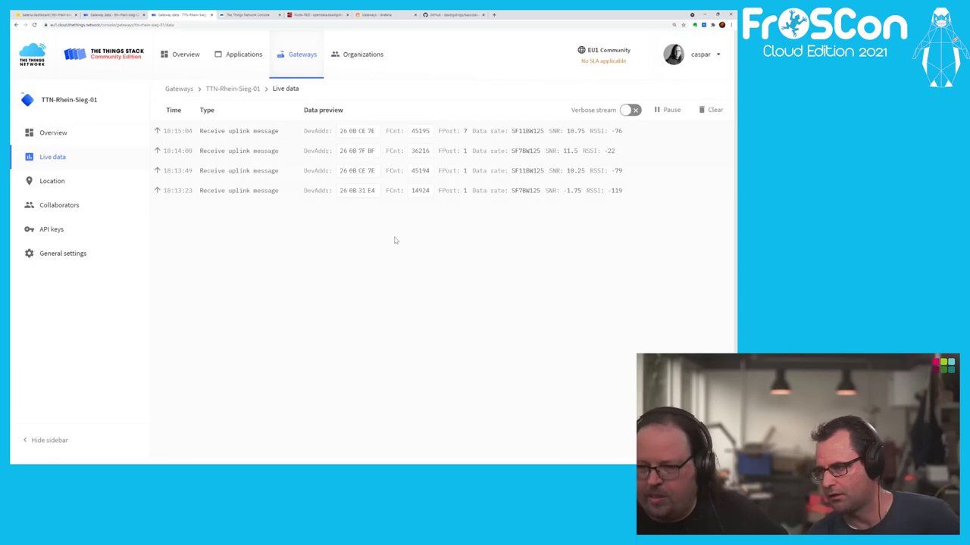
# Check ttn-rhein-sieg-02's live data, the ttngw_v3_basicstation fleet's device list in balenaCloud, and the Gateways dashboard in Grafana
pyautogui.click(108, 16)
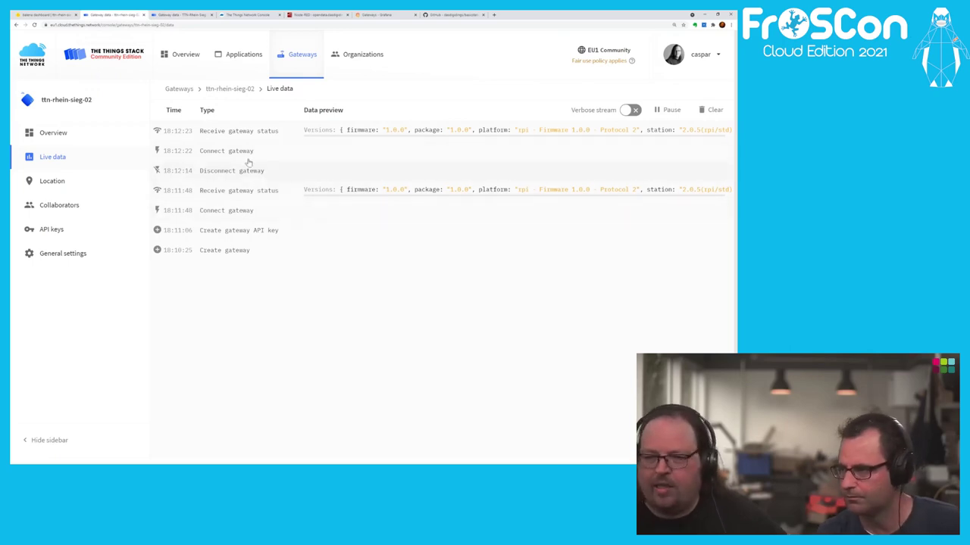
pyautogui.click(45, 14)
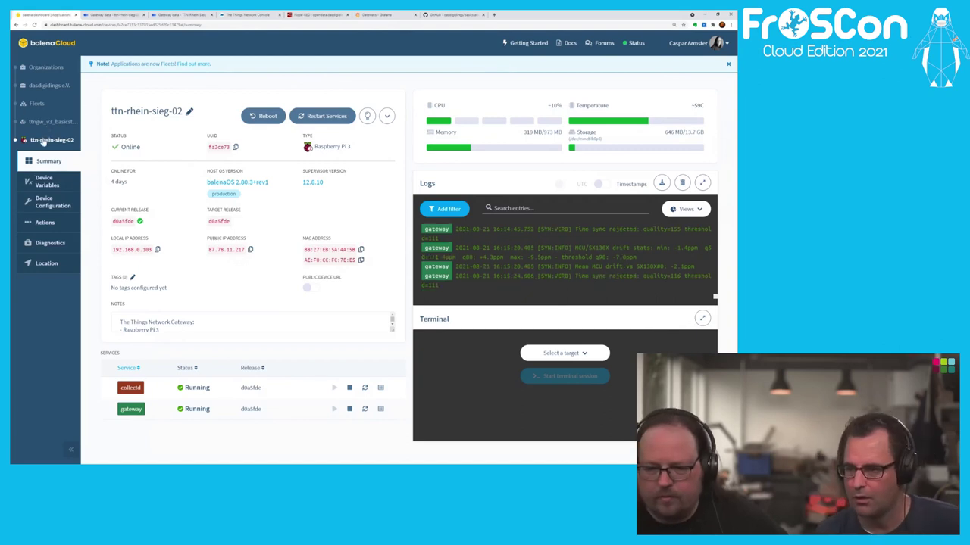
pyautogui.click(47, 122)
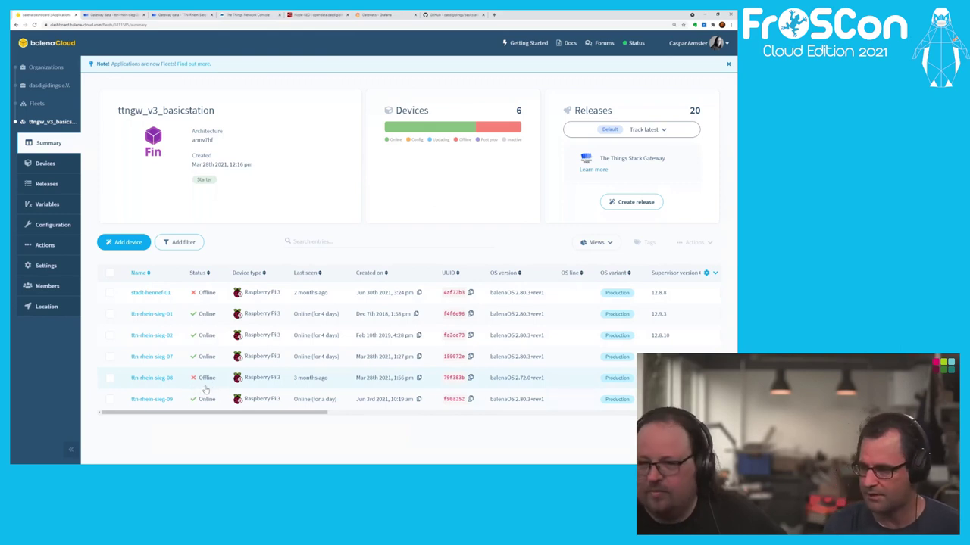
pyautogui.click(379, 15)
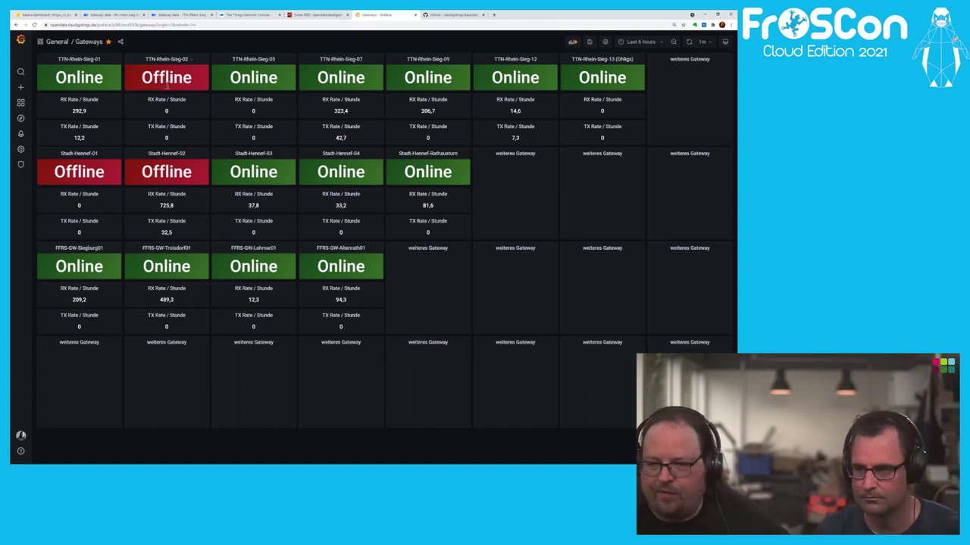
# In Node-RED's TTN Gateways flow, rewire TTN-Rhein-Sieg-02 from V2 URL erzeugen to V3 URL erzeugen and deploy the flow
pyautogui.click(315, 16)
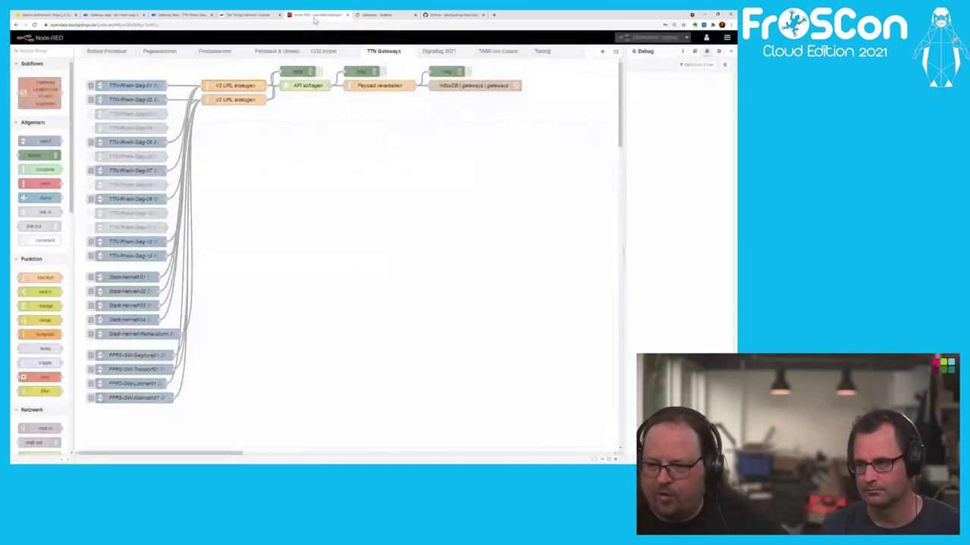
pyautogui.doubleClick(135, 101)
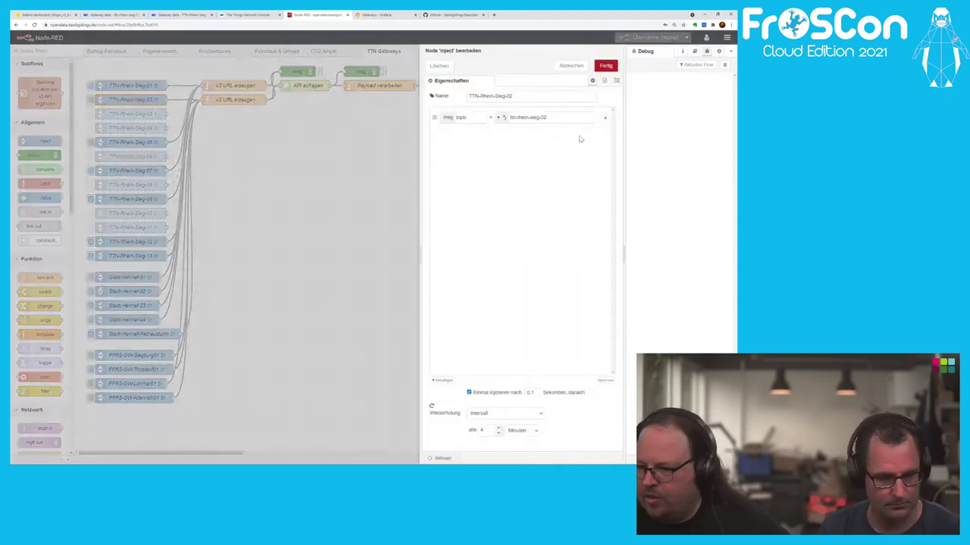
pyautogui.click(571, 65)
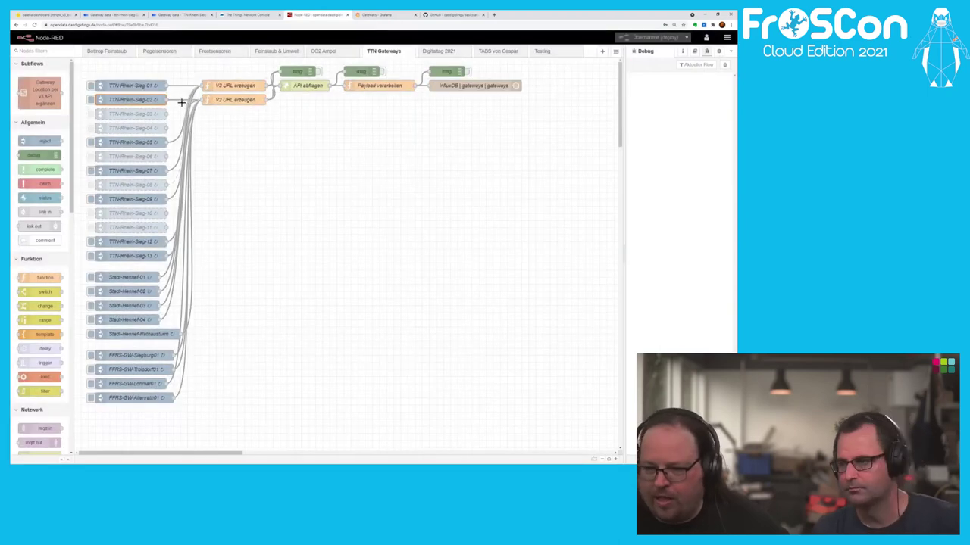
pyautogui.press('Delete')
pyautogui.moveTo(169, 99); pyautogui.dragTo(202, 86)
pyautogui.click(648, 38)
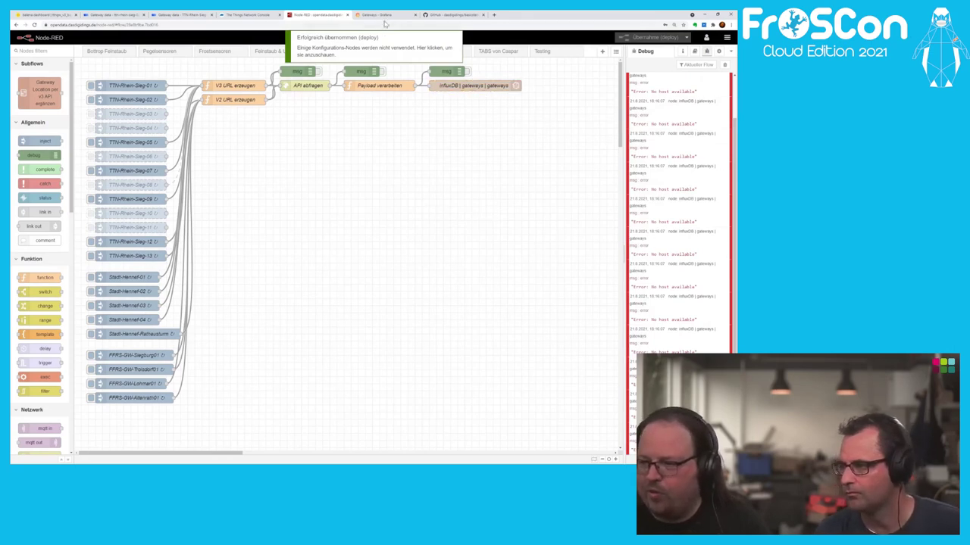
# Trigger the TTN-Rhein-Sieg-02 inject node in Node-RED, clear the debug messages, trigger it again, and refresh Grafana's Gateways dashboard
pyautogui.click(379, 14)
pyautogui.click(688, 45)
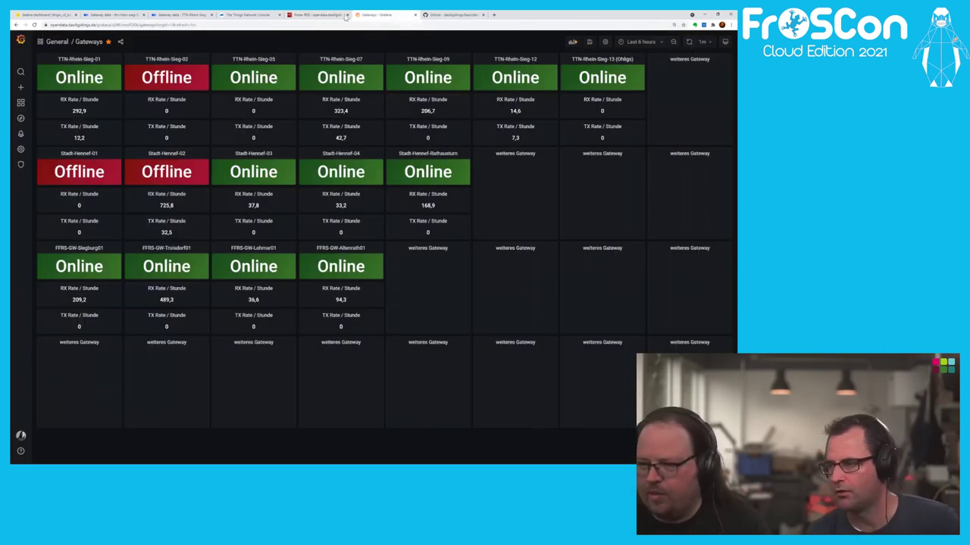
pyautogui.click(326, 17)
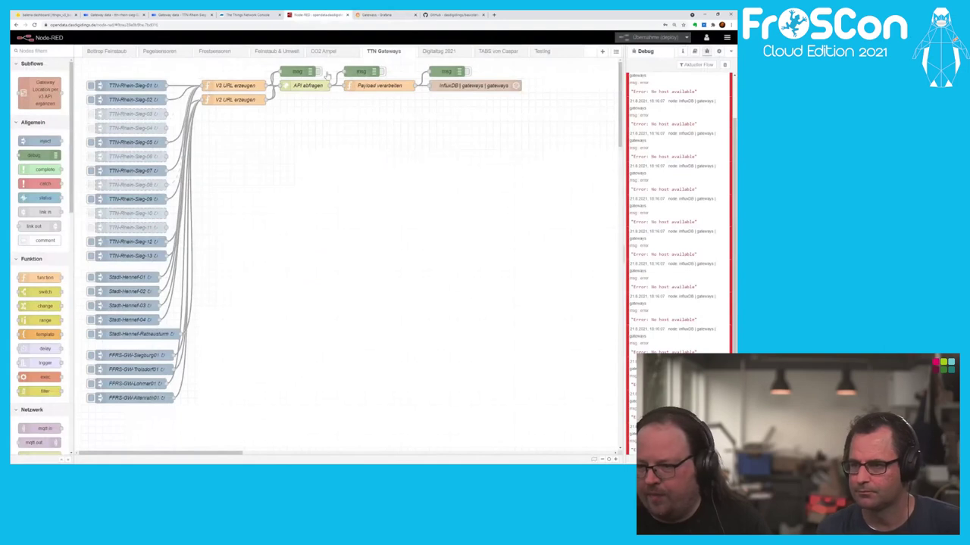
pyautogui.click(90, 100)
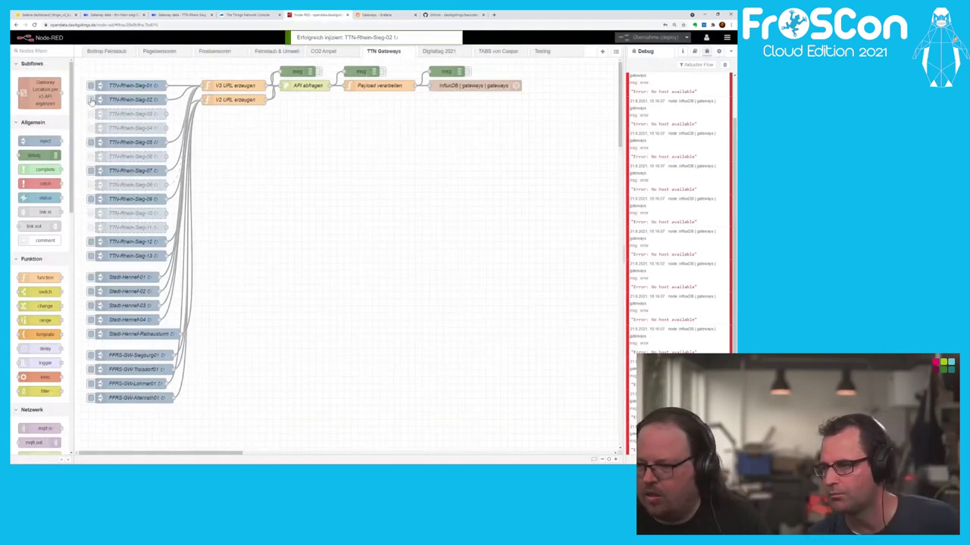
pyautogui.click(724, 64)
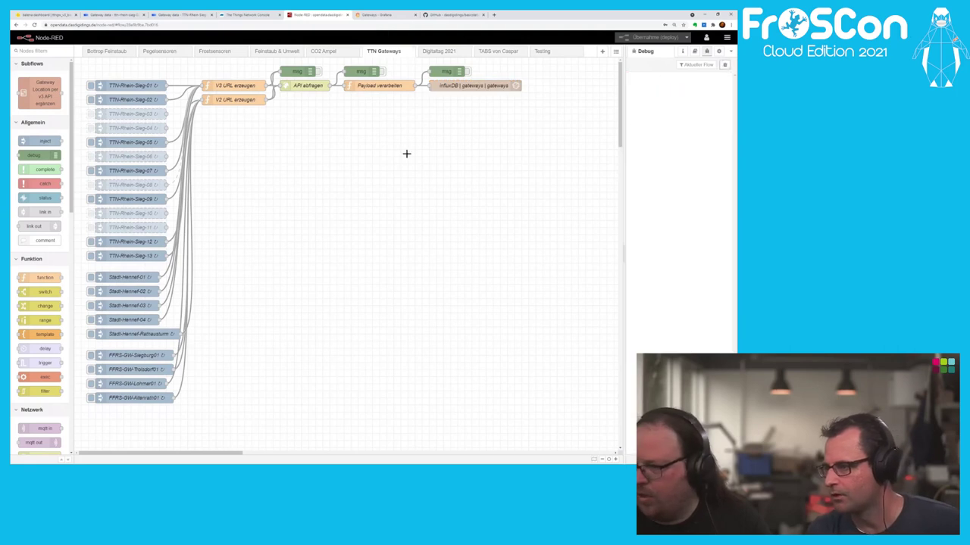
pyautogui.click(91, 100)
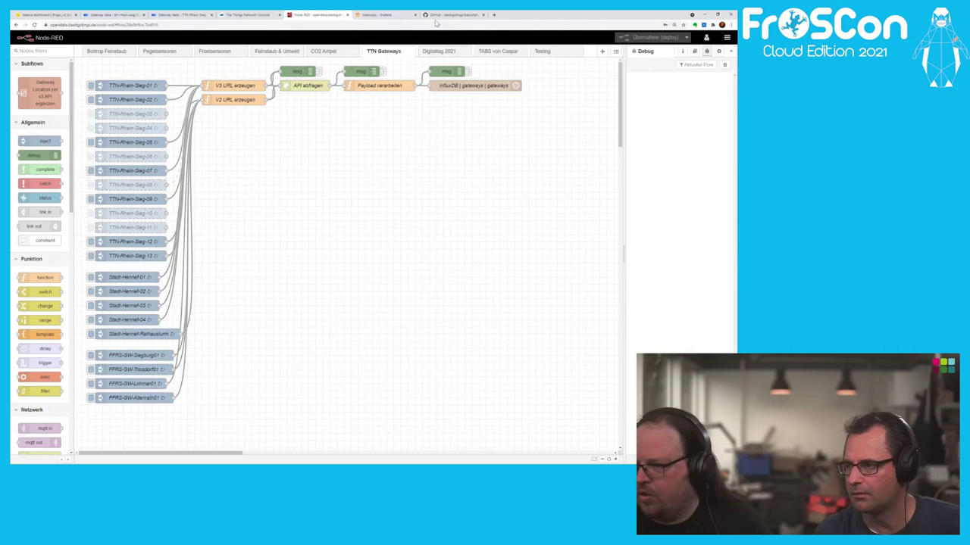
pyautogui.click(384, 17)
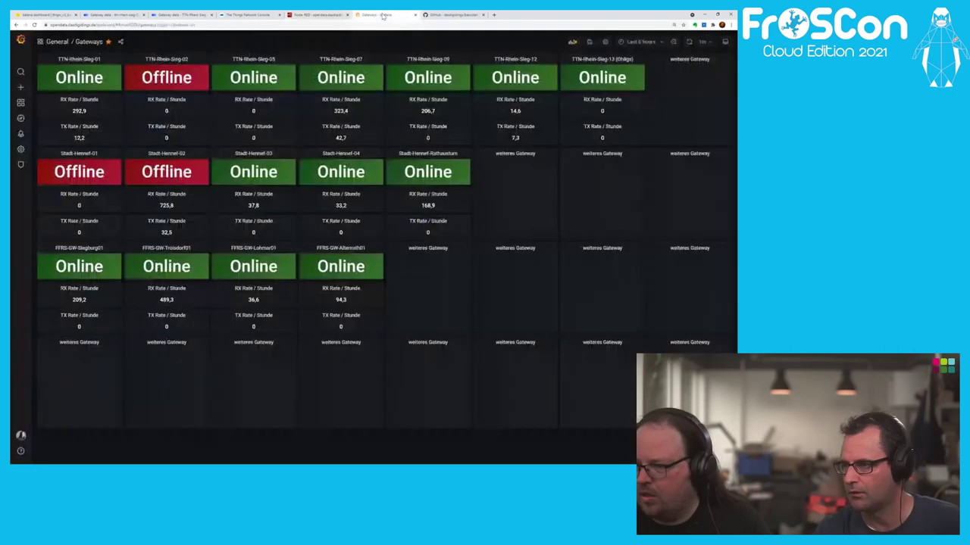
pyautogui.click(690, 42)
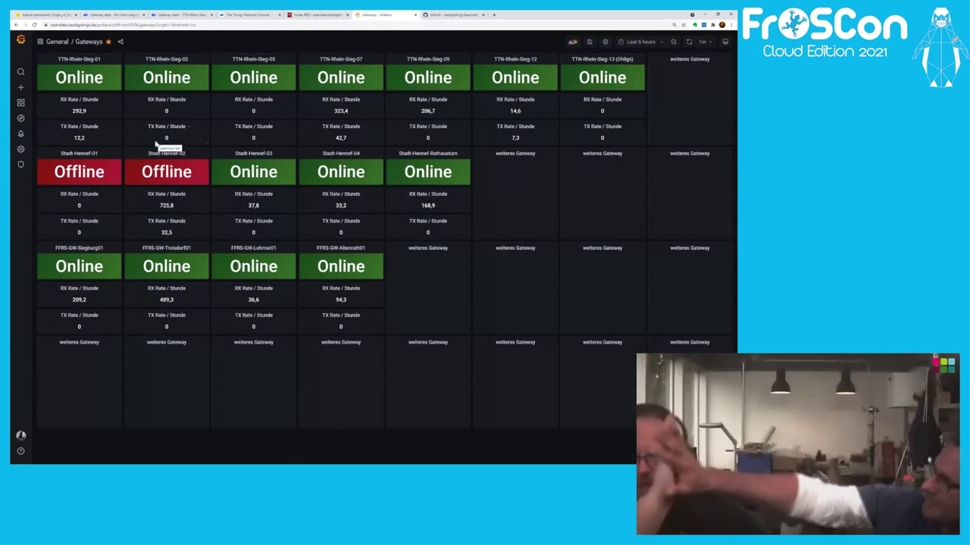
# Revisit the gateway's live data and fleet summary, and review the region, stack version and EUI sections of the GitHub README
pyautogui.click(114, 16)
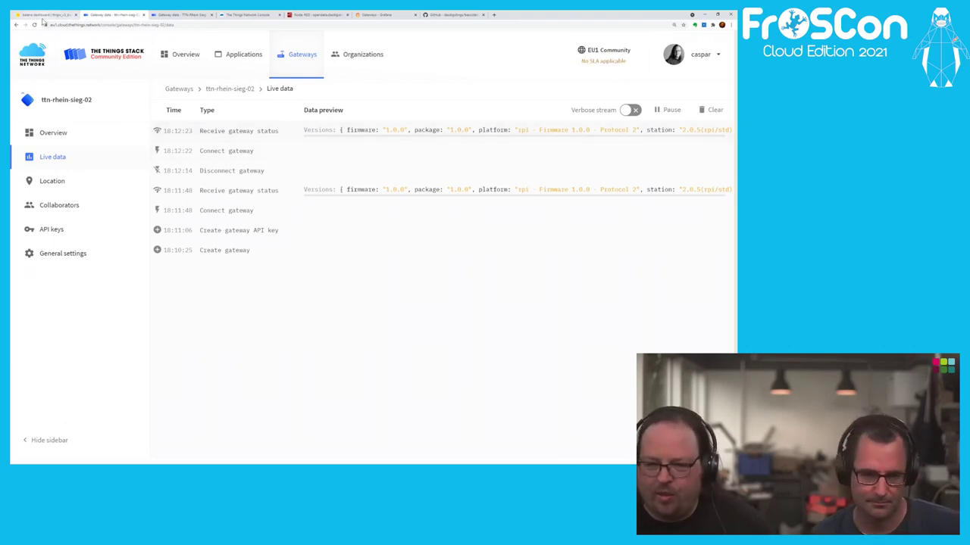
pyautogui.click(44, 15)
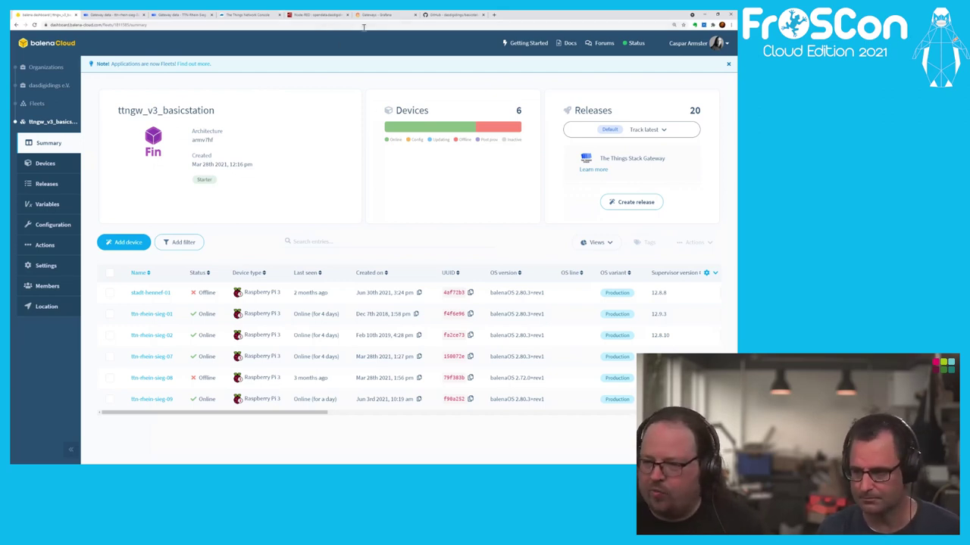
pyautogui.click(447, 15)
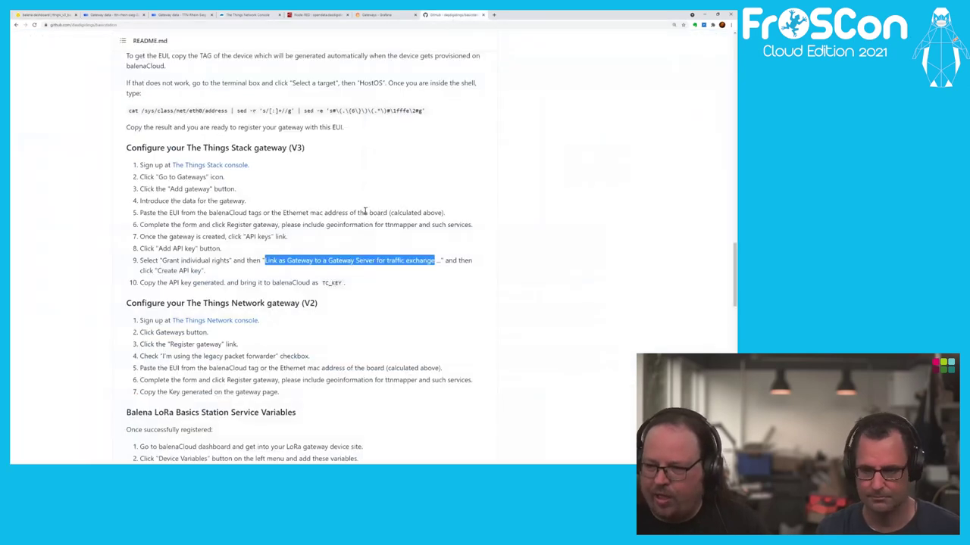
pyautogui.scroll(3, 370, 220)
pyautogui.scroll(2, 370, 220)
pyautogui.scroll(-1, 379, 243)
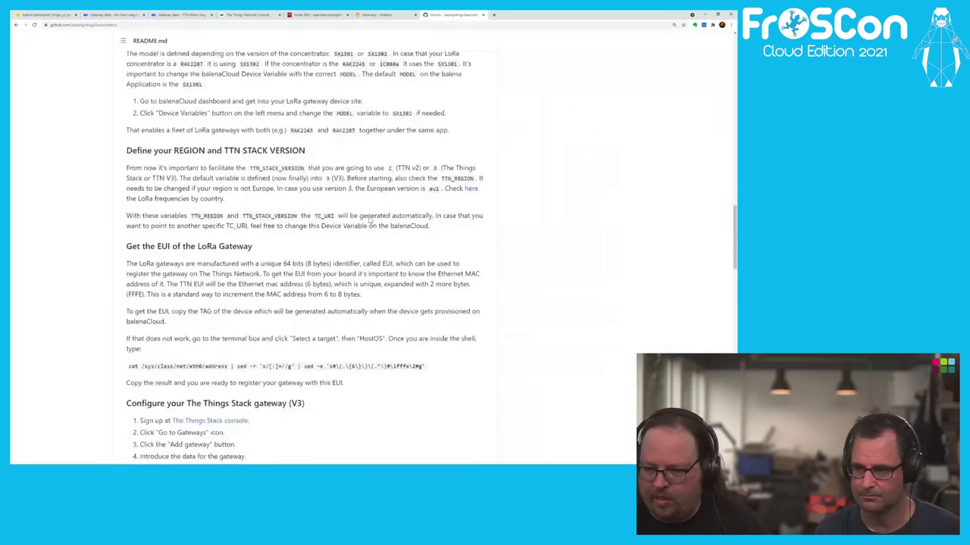